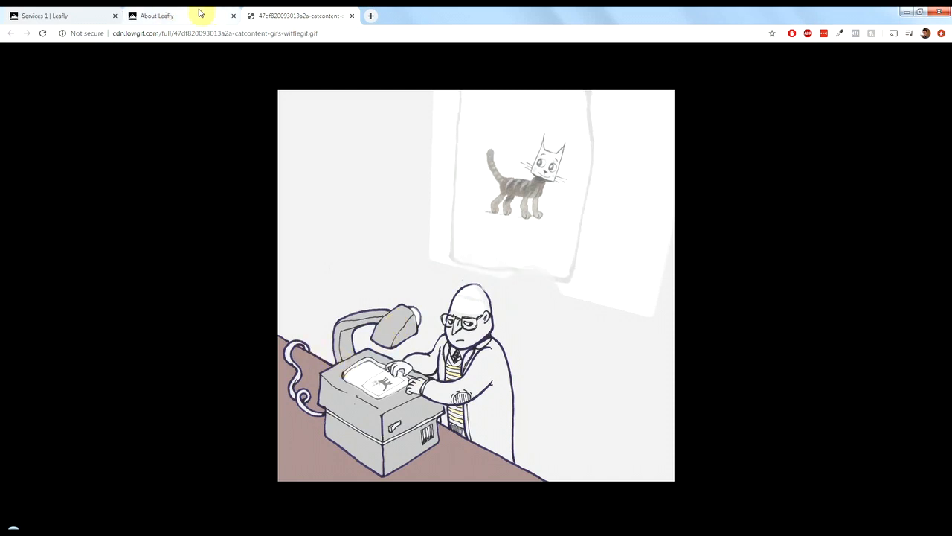
# Step: Compare the subscription pricing sections on the About Leafly and Services 1 pages
pyautogui.click(198, 14)
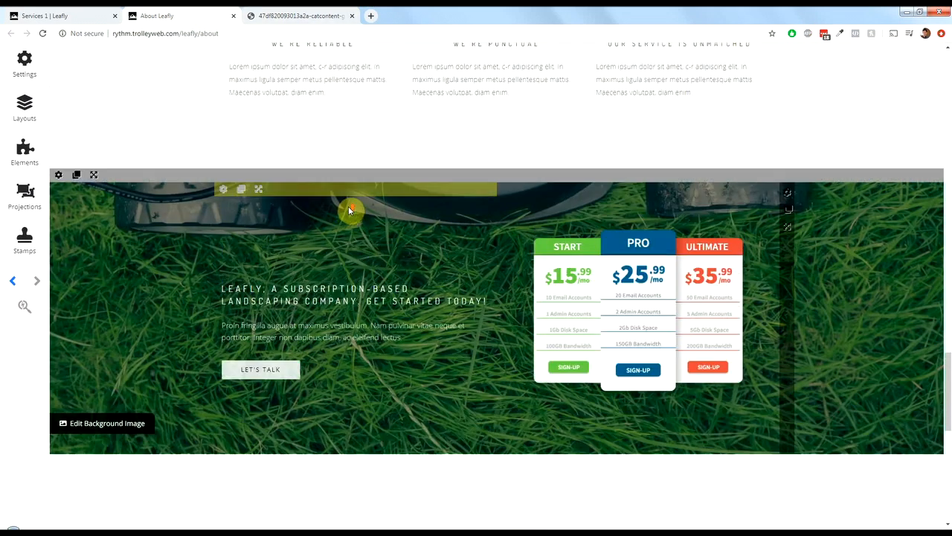
pyautogui.scroll(10, 357, 216)
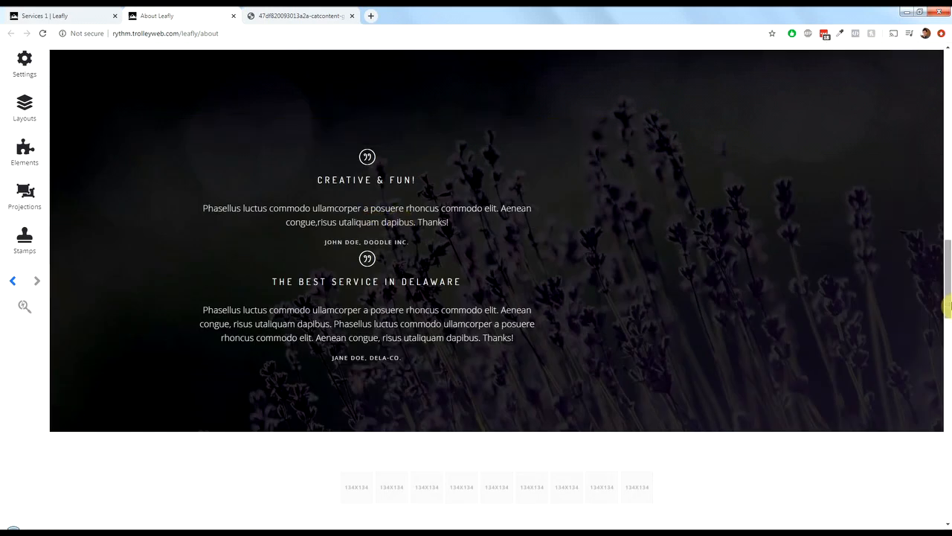
pyautogui.moveTo(950, 305); pyautogui.dragTo(930, 92)
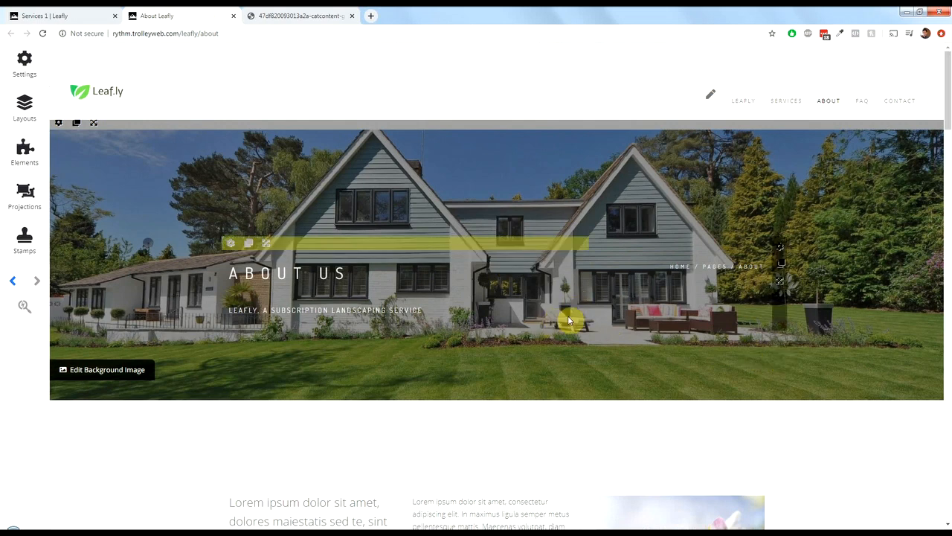
pyautogui.moveTo(948, 85); pyautogui.dragTo(937, 396)
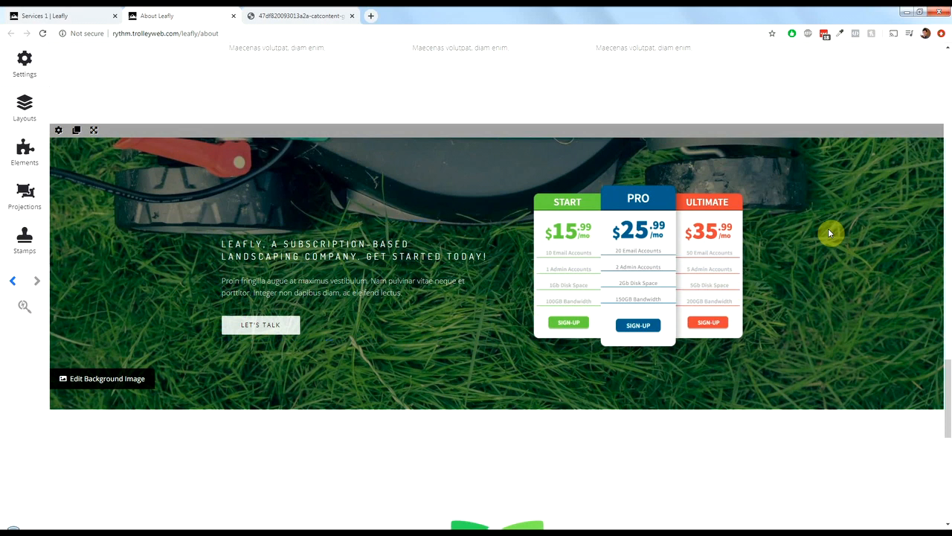
pyautogui.click(85, 10)
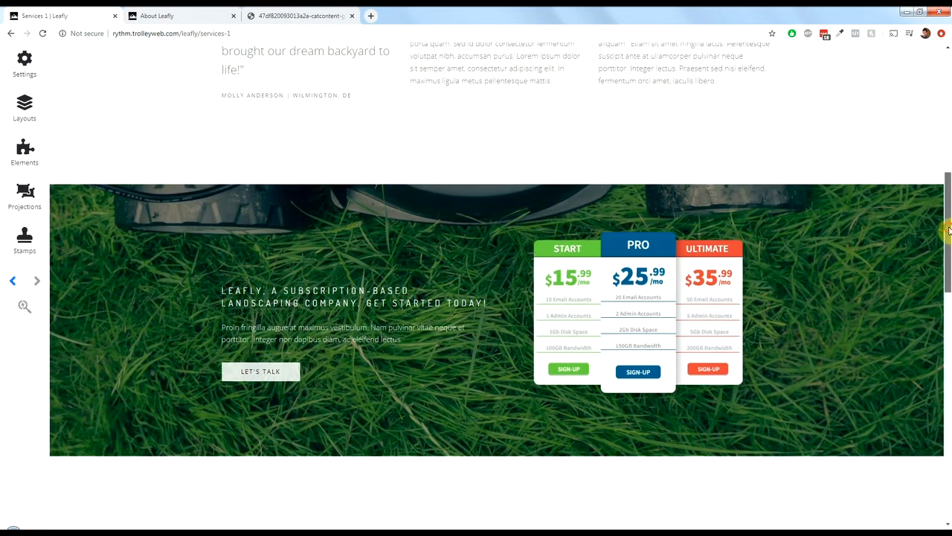
pyautogui.moveTo(948, 231); pyautogui.dragTo(950, 77)
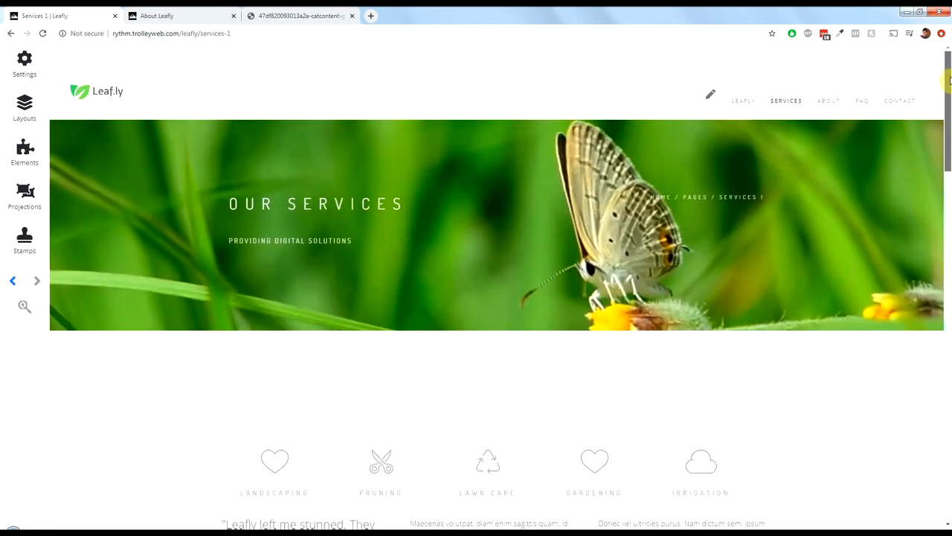
pyautogui.moveTo(950, 80); pyautogui.dragTo(950, 240)
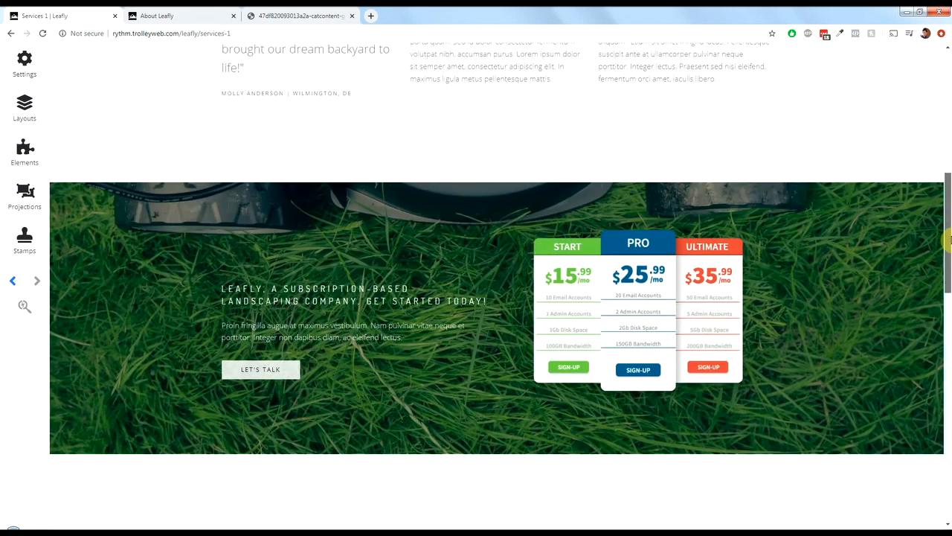
pyautogui.scroll(-1, 912, 241)
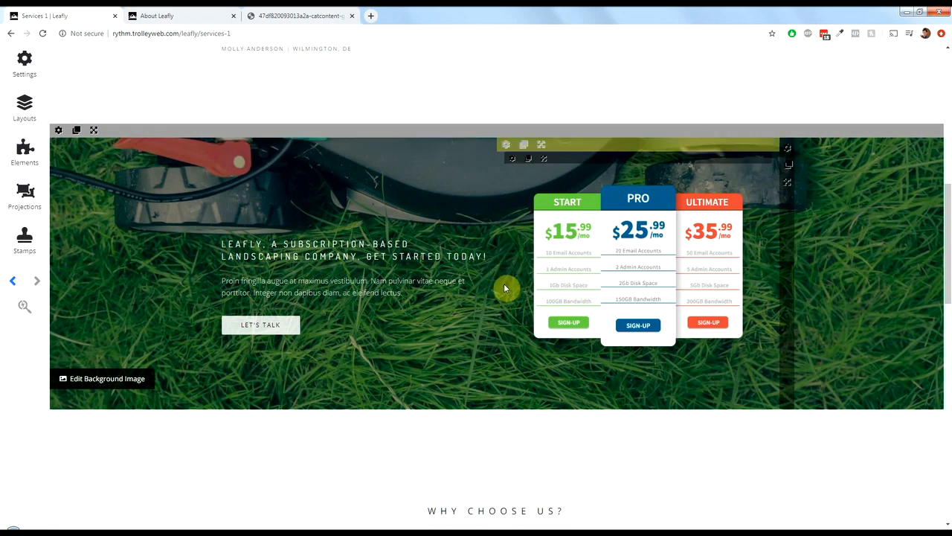
# Step: Replace the pricing table image on the About Leafly page with the media library version showing Pro at $23.99, and crop and save it
pyautogui.click(213, 15)
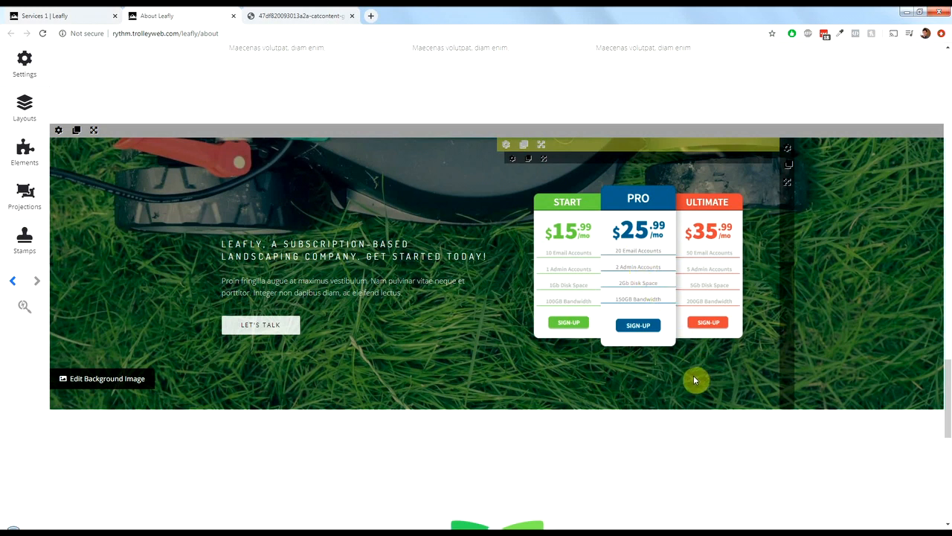
pyautogui.doubleClick(622, 279)
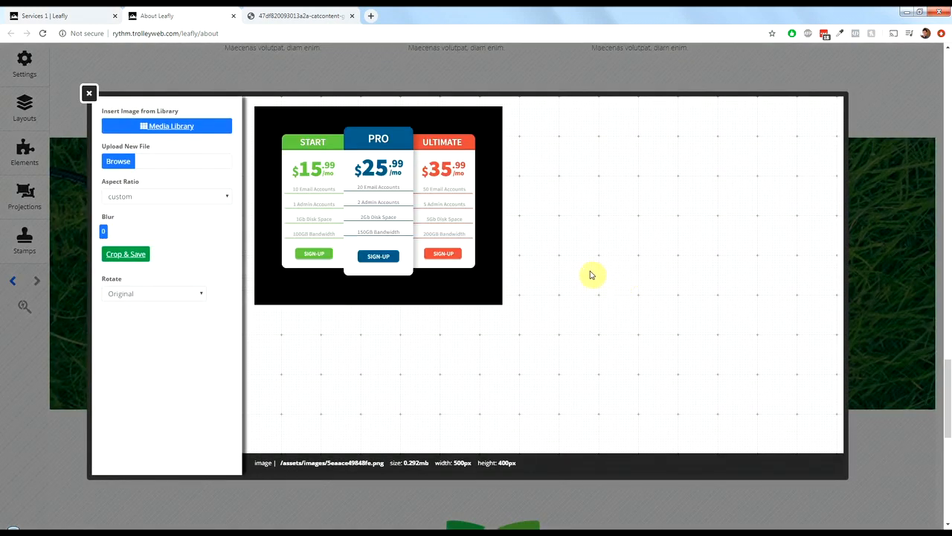
pyautogui.click(144, 126)
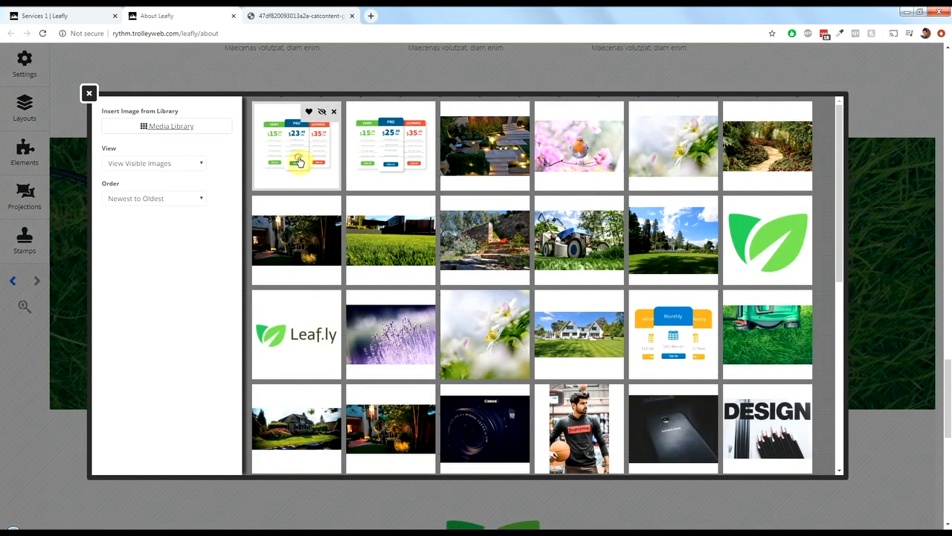
pyautogui.click(298, 162)
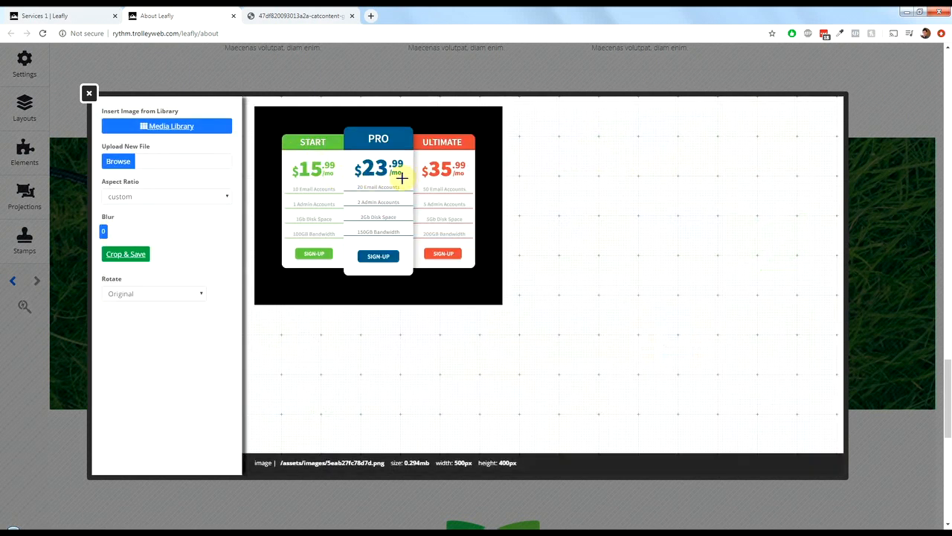
pyautogui.click(138, 256)
pyautogui.moveTo(160, 258)
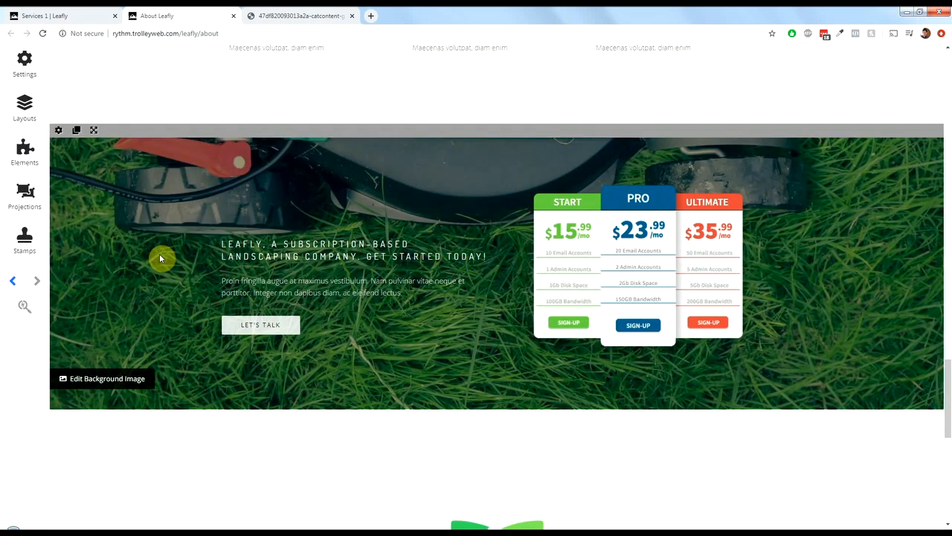
# Step: Check the pricing image on the Services 1 page against the updated one on the About Leafly page
pyautogui.click(28, 73)
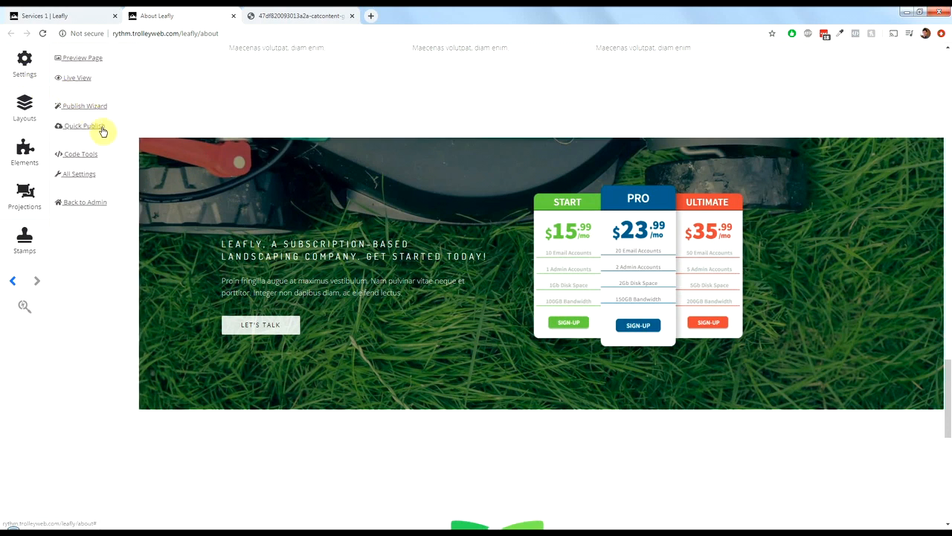
pyautogui.click(49, 16)
pyautogui.moveTo(630, 268)
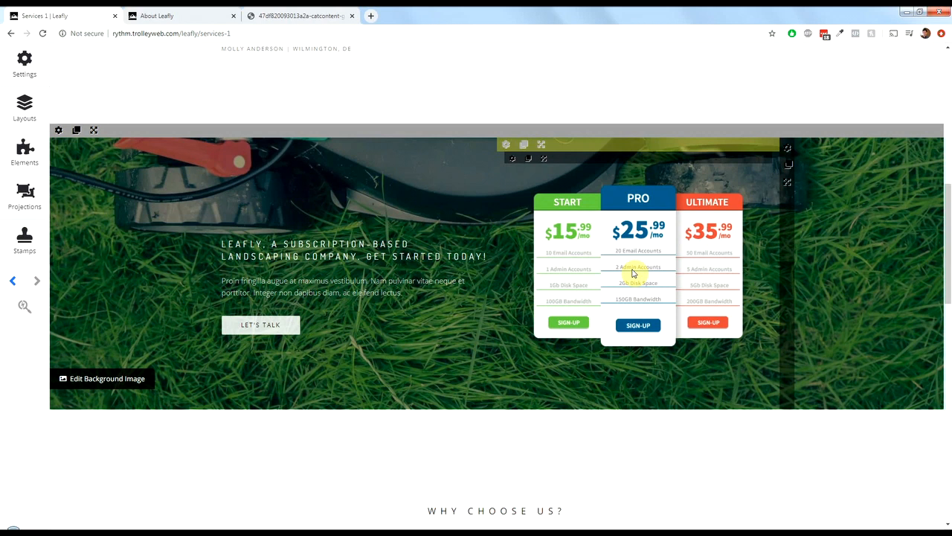
pyautogui.click(165, 16)
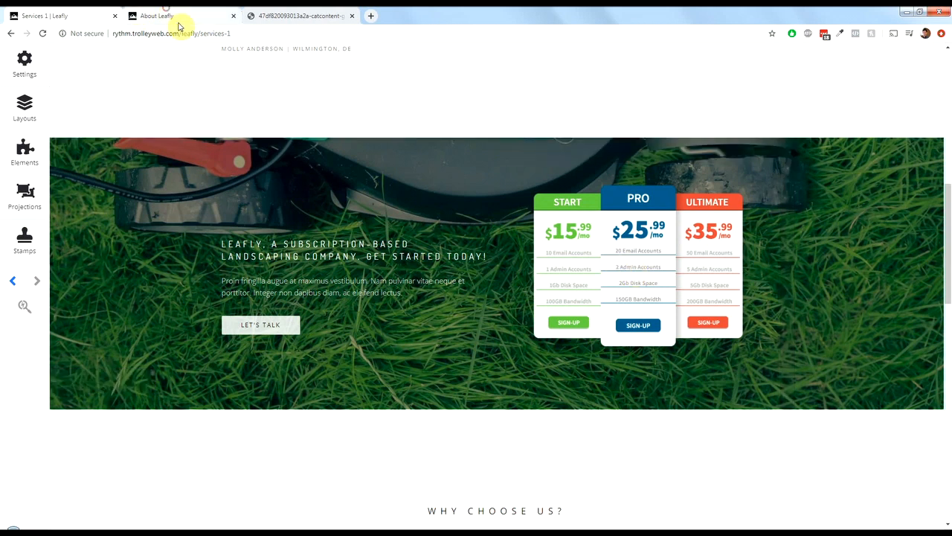
# Step: Create a projection named "Leafly Pricing Tiers" from the pricing section on the About Leafly page
pyautogui.moveTo(145, 159)
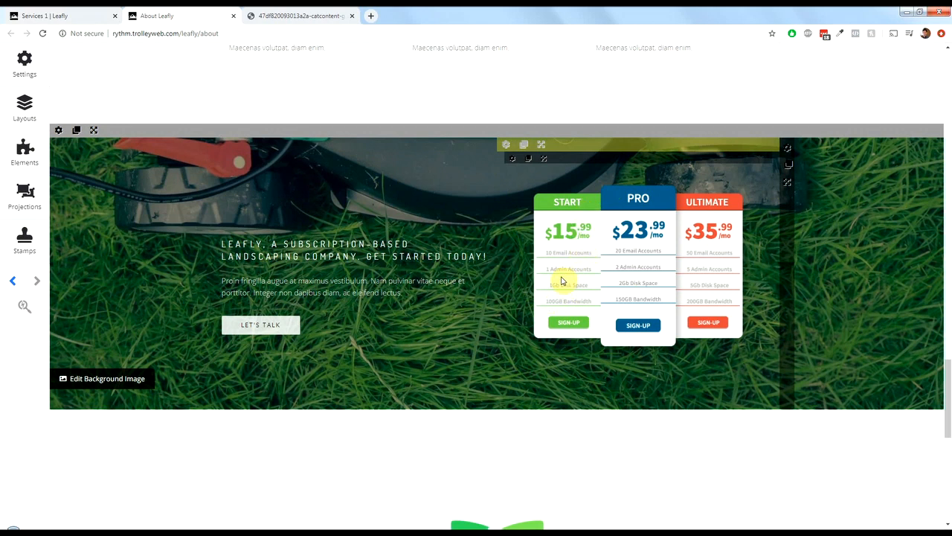
pyautogui.click(61, 133)
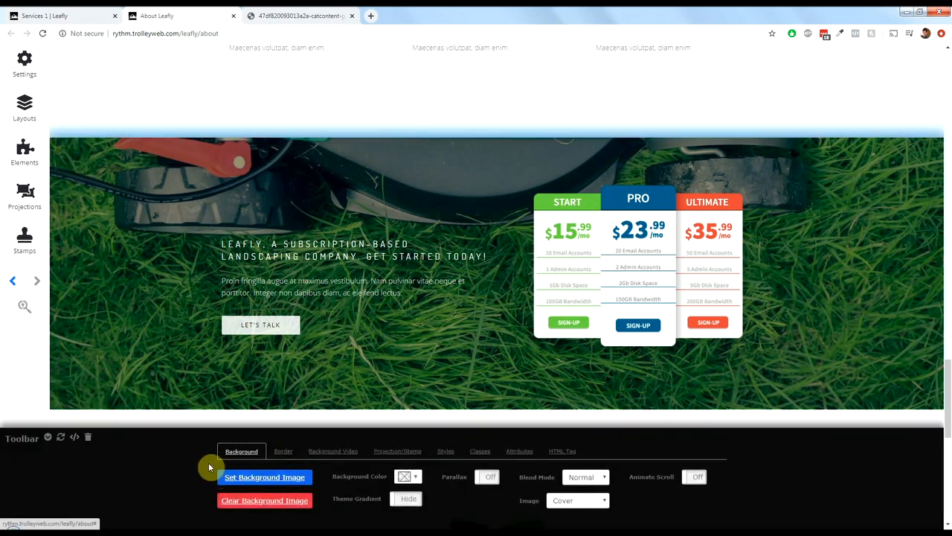
pyautogui.click(397, 451)
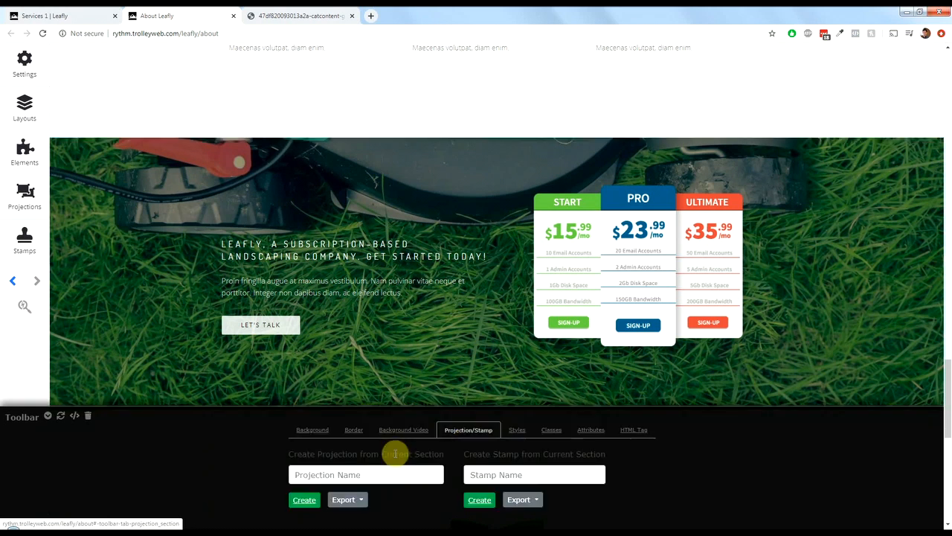
pyautogui.click(387, 471)
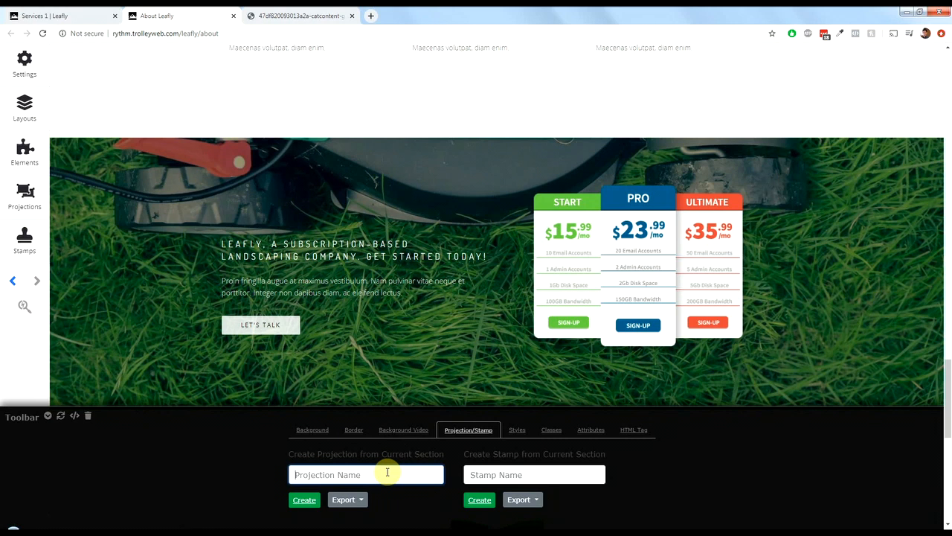
pyautogui.write('Leafly Pricing Tiers')
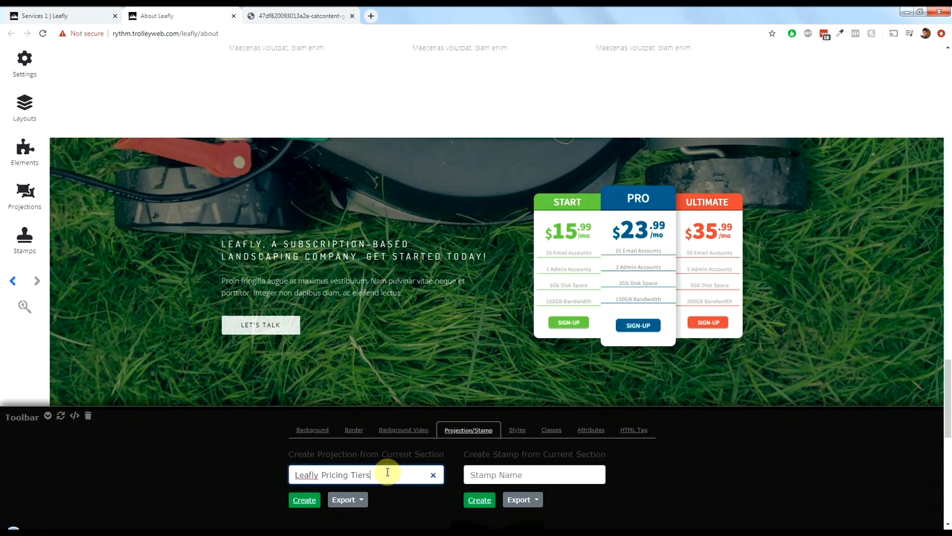
pyautogui.click(312, 505)
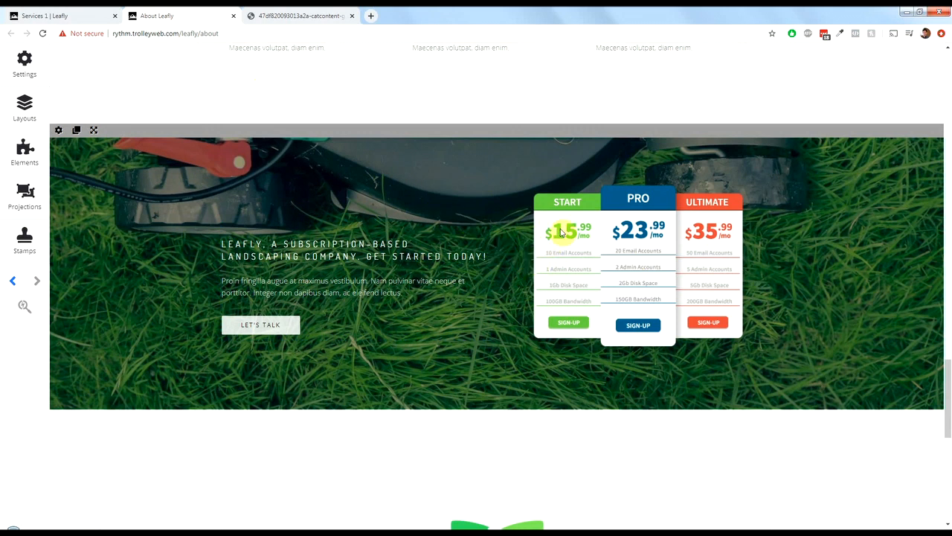
pyautogui.moveTo(573, 234); pyautogui.dragTo(138, 90)
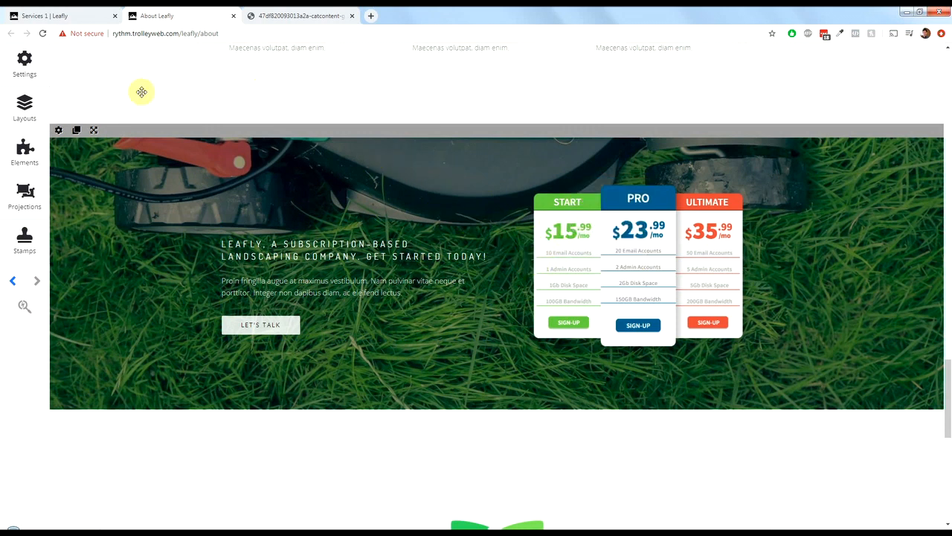
# Step: Refresh the projections on the Services 1 page and insert Leafly Pricing Tiers directly above the existing pricing section
pyautogui.click(70, 10)
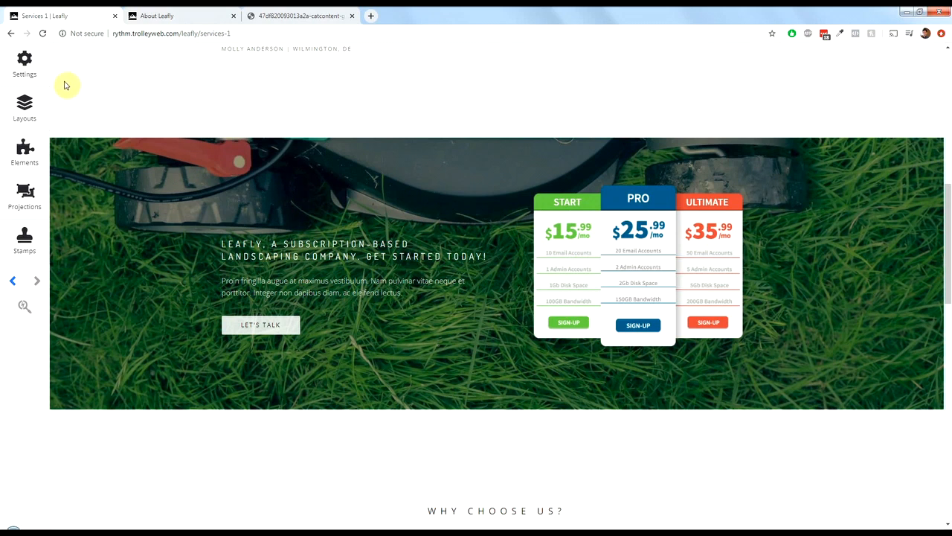
pyautogui.click(39, 199)
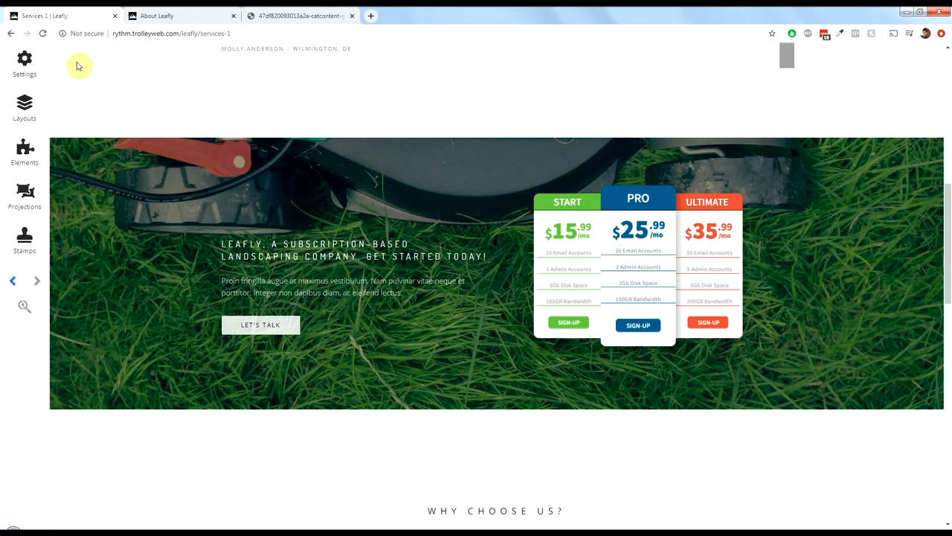
pyautogui.moveTo(25, 179)
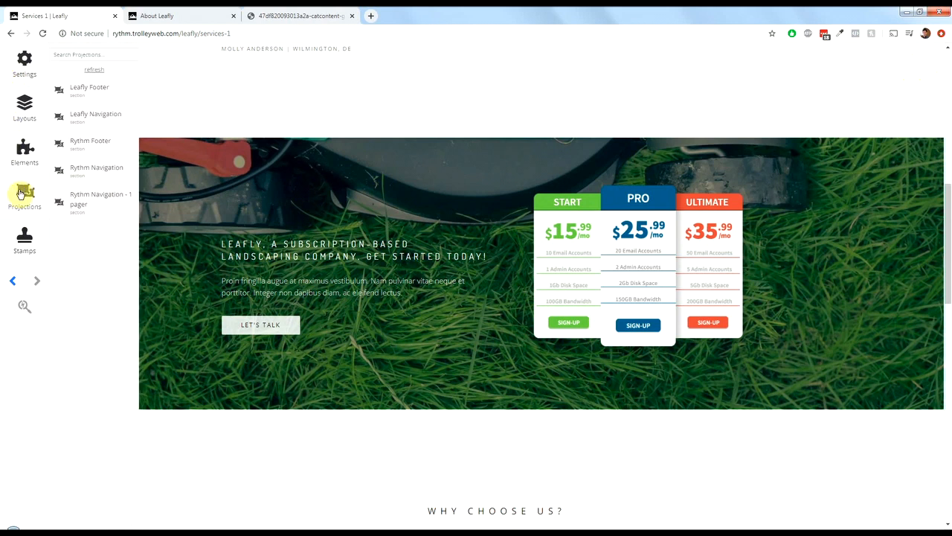
pyautogui.click(90, 70)
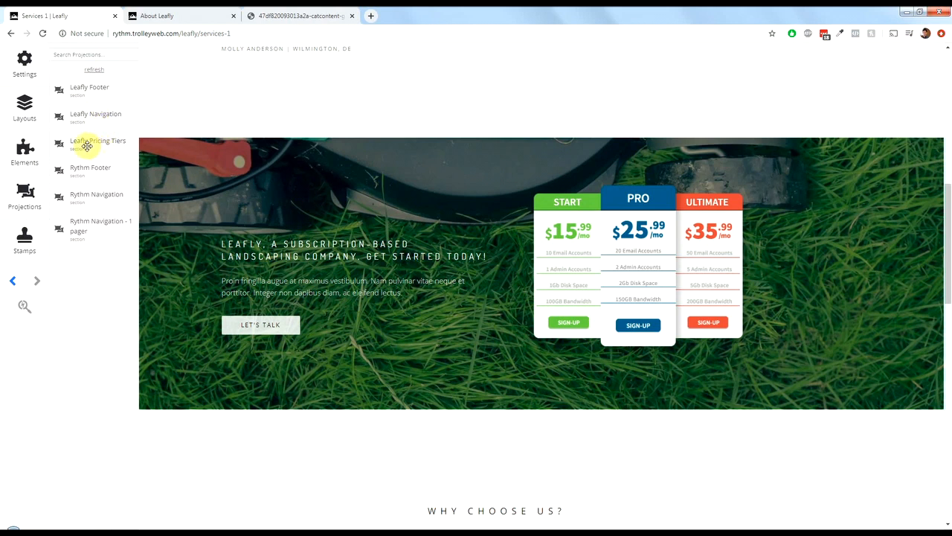
pyautogui.moveTo(79, 145); pyautogui.dragTo(245, 149)
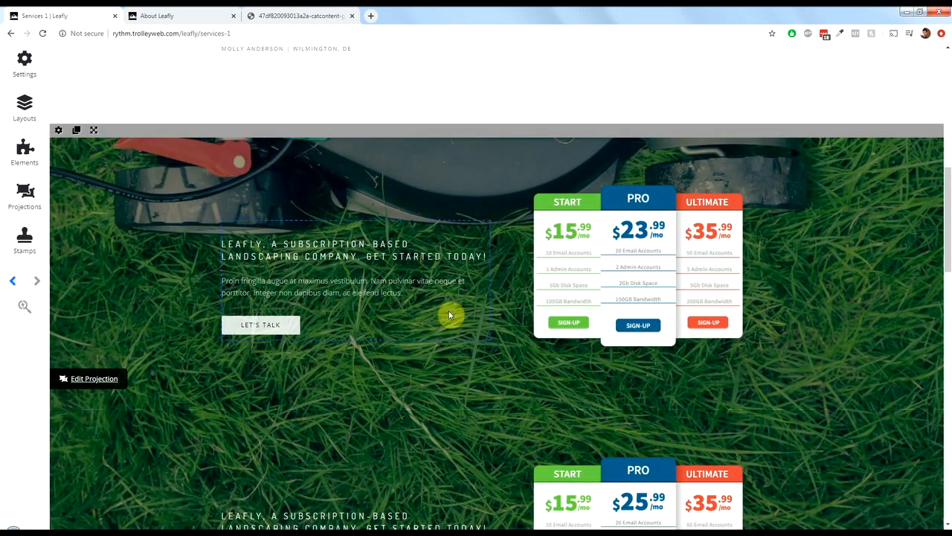
# Step: Remove the old pricing section with the $25.99 Pro plan from beneath the inserted projection on the Services 1 page
pyautogui.scroll(-1, 621, 246)
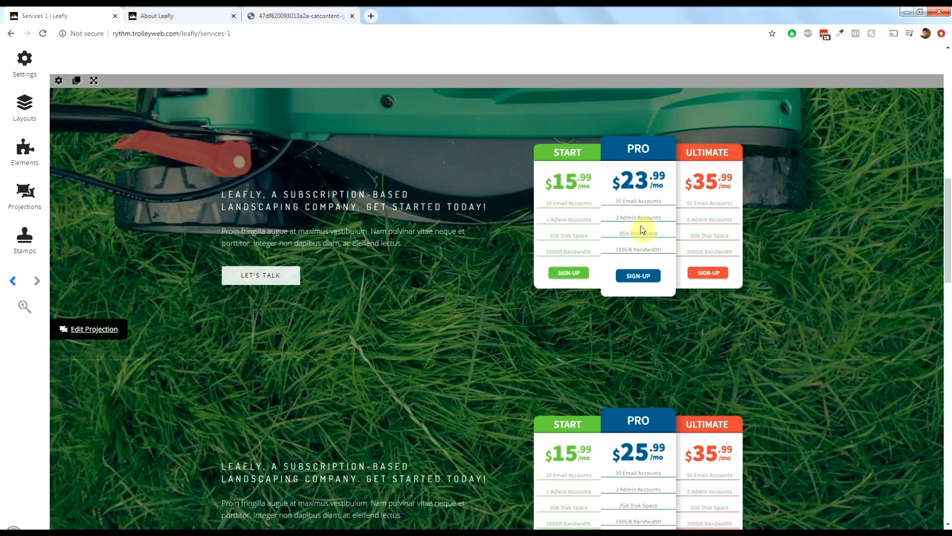
pyautogui.scroll(-2, 636, 230)
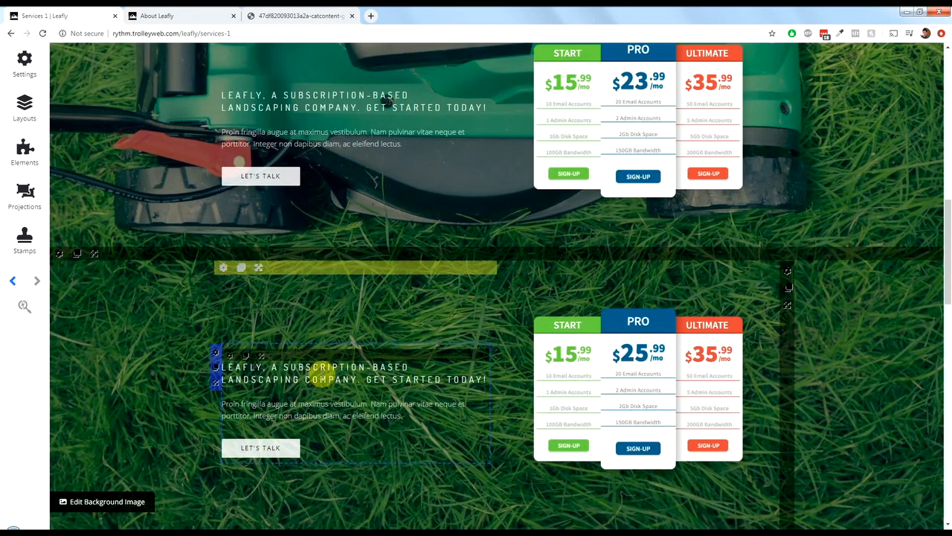
pyautogui.moveTo(324, 355)
pyautogui.mouseDown()
pyautogui.moveTo(323, 409)
pyautogui.moveTo(323, 362)
pyautogui.mouseUp()
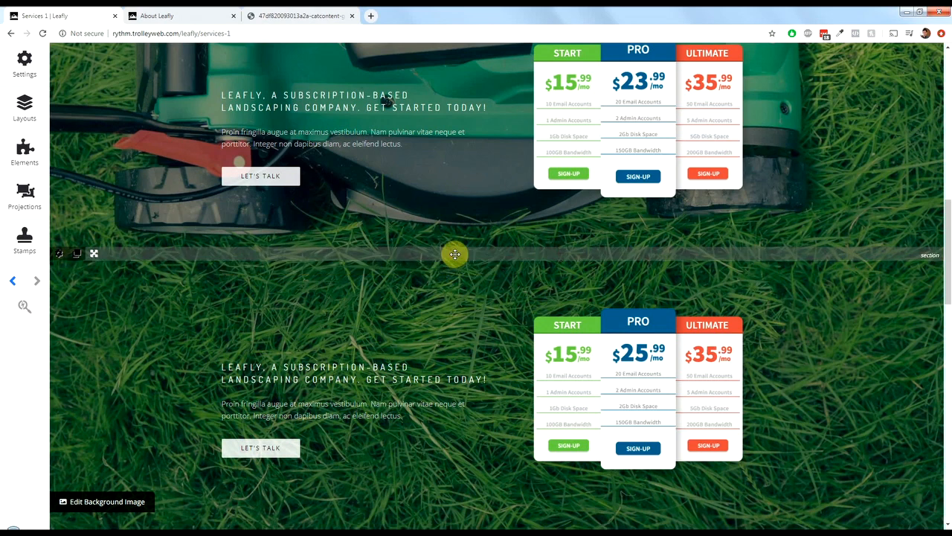
pyautogui.moveTo(453, 255); pyautogui.dragTo(20, 292)
pyautogui.scroll(2, 519, 238)
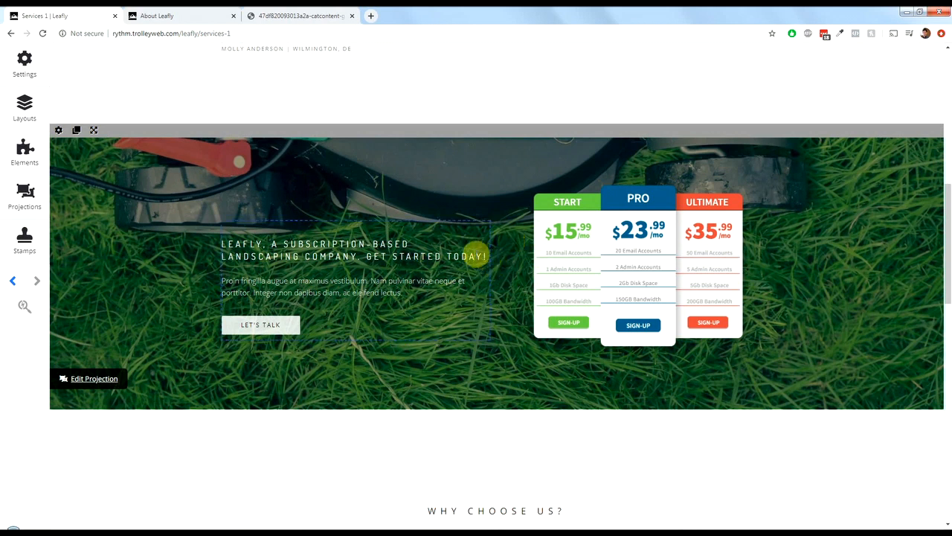
# Step: Open the Leafly Pricing Tiers projection for editing from its section on the Services 1 page
pyautogui.click(105, 381)
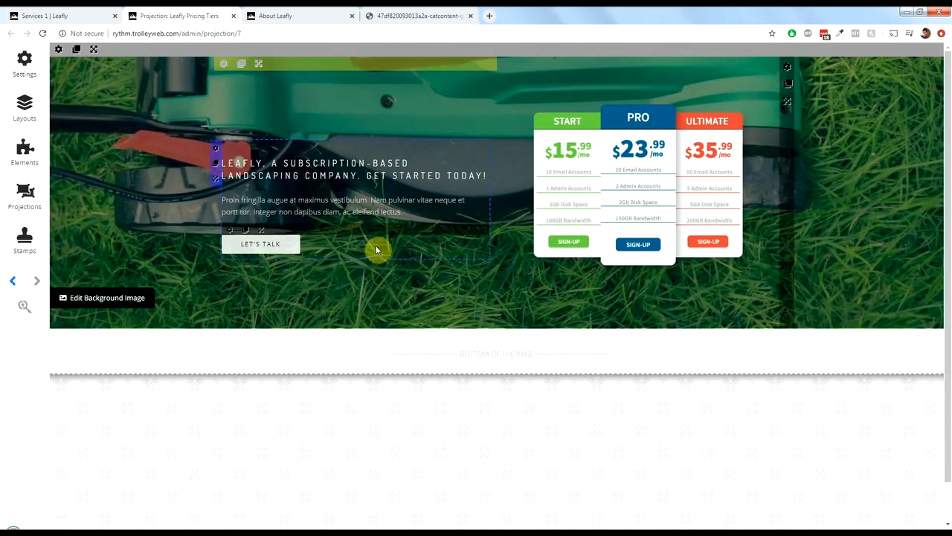
pyautogui.click(88, 15)
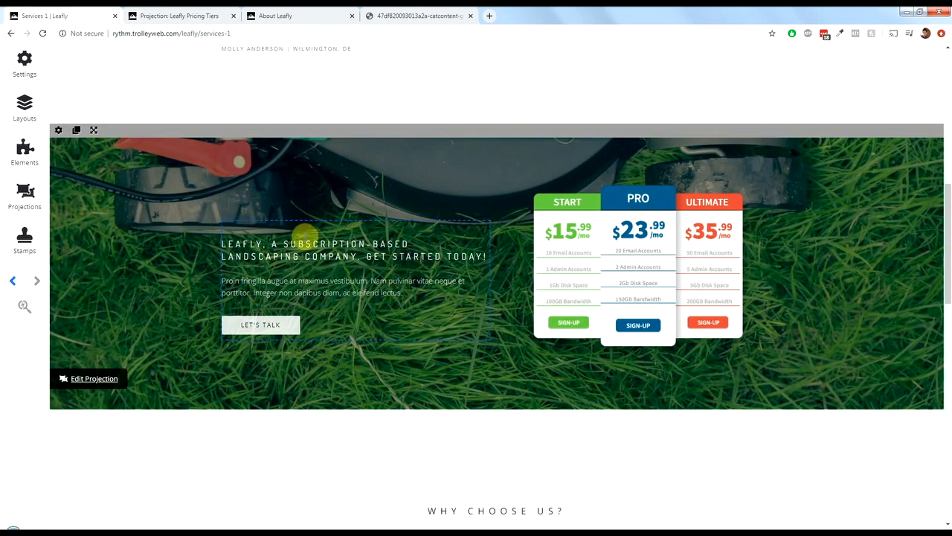
pyautogui.click(145, 11)
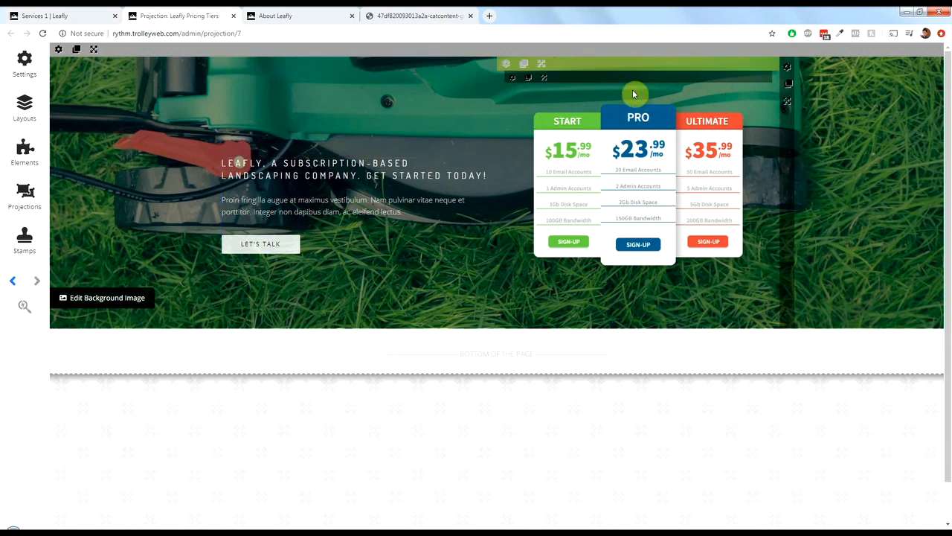
# Step: Move the pricing table column to the left of the text in the Leafly Pricing Tiers projection and publish it
pyautogui.moveTo(633, 63); pyautogui.dragTo(357, 119)
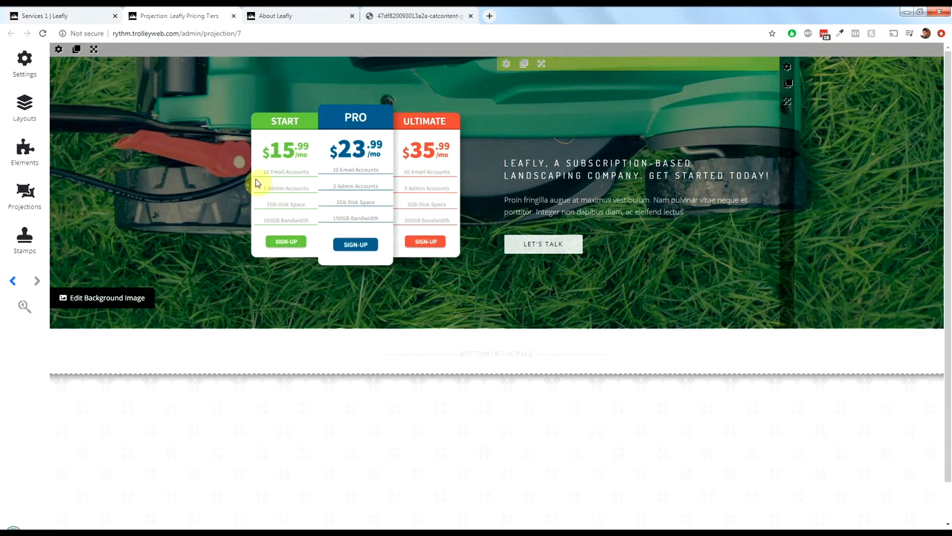
pyautogui.click(32, 78)
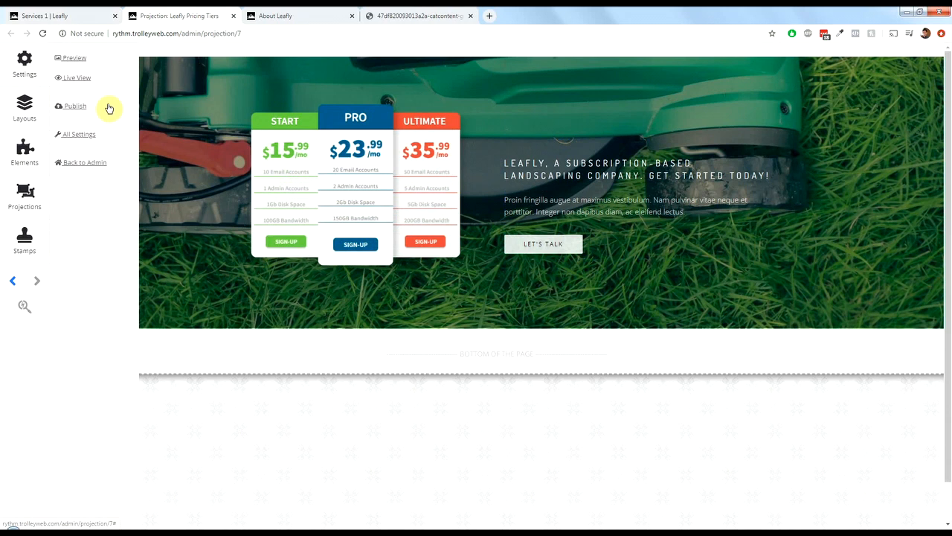
pyautogui.click(77, 106)
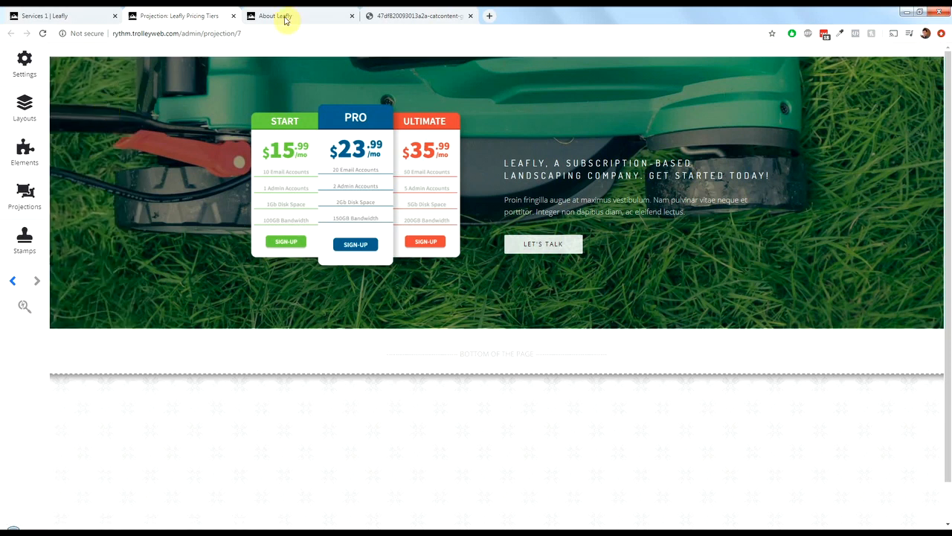
# Step: Reload the Services 1 and About Leafly pages to check the pricing section's layout on both
pyautogui.click(70, 12)
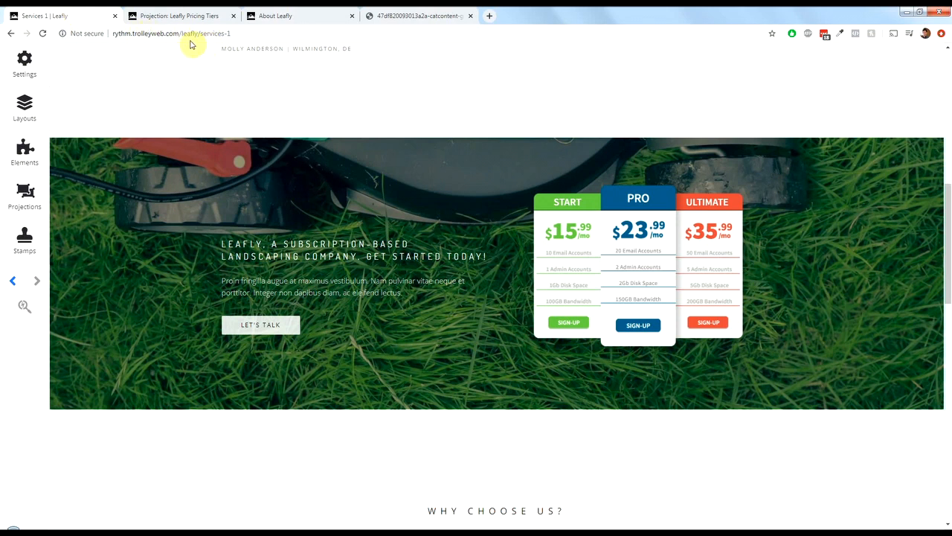
pyautogui.click(44, 35)
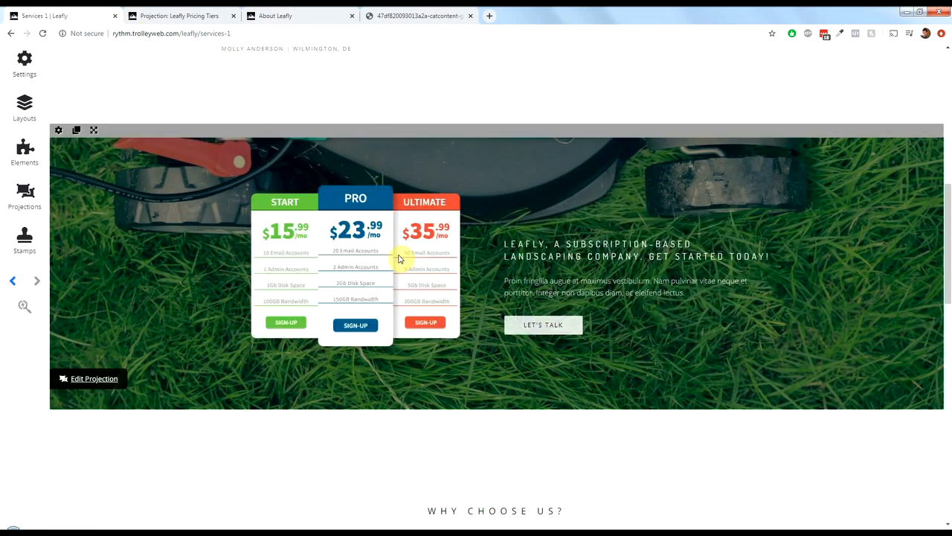
pyautogui.click(304, 10)
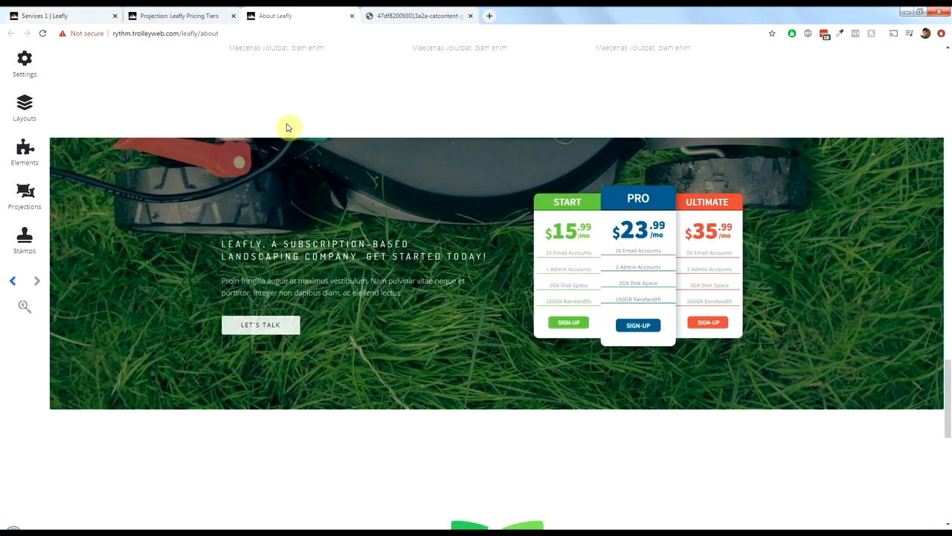
pyautogui.click(45, 36)
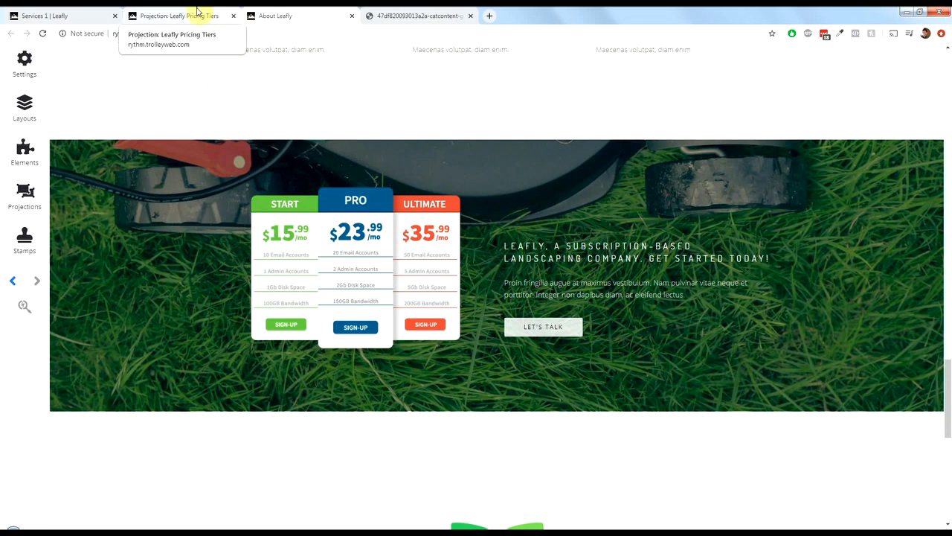
# Step: Return to the admin area from the About Leafly page and open the list of projections
pyautogui.click(24, 64)
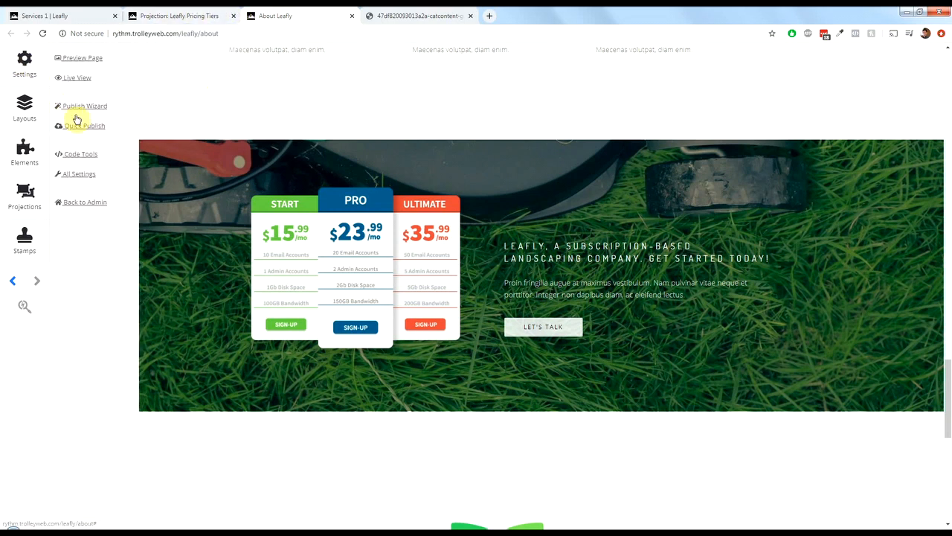
pyautogui.click(69, 205)
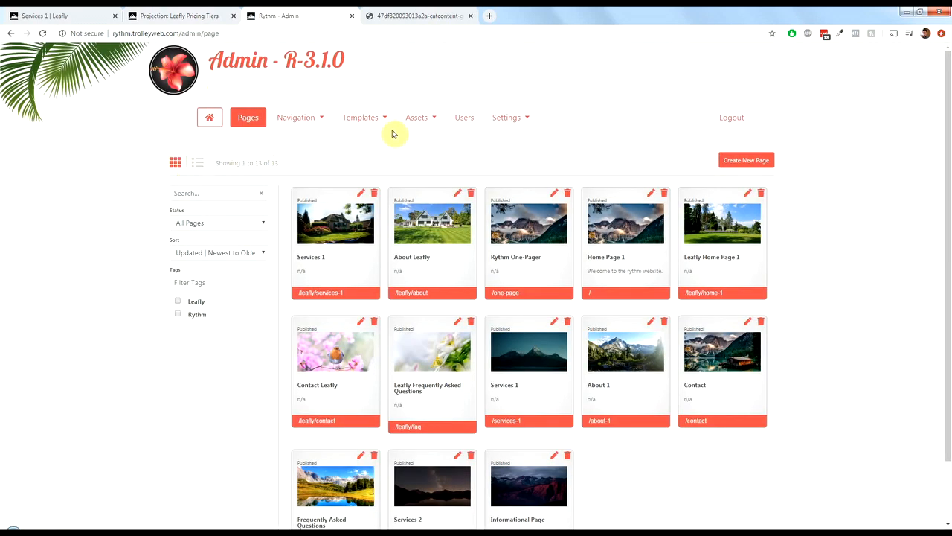
pyautogui.click(375, 126)
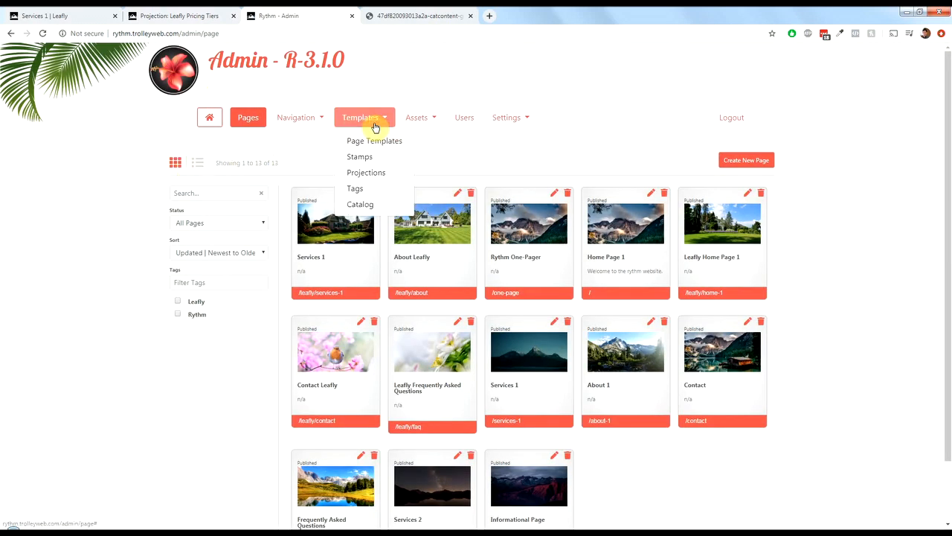
pyautogui.click(382, 174)
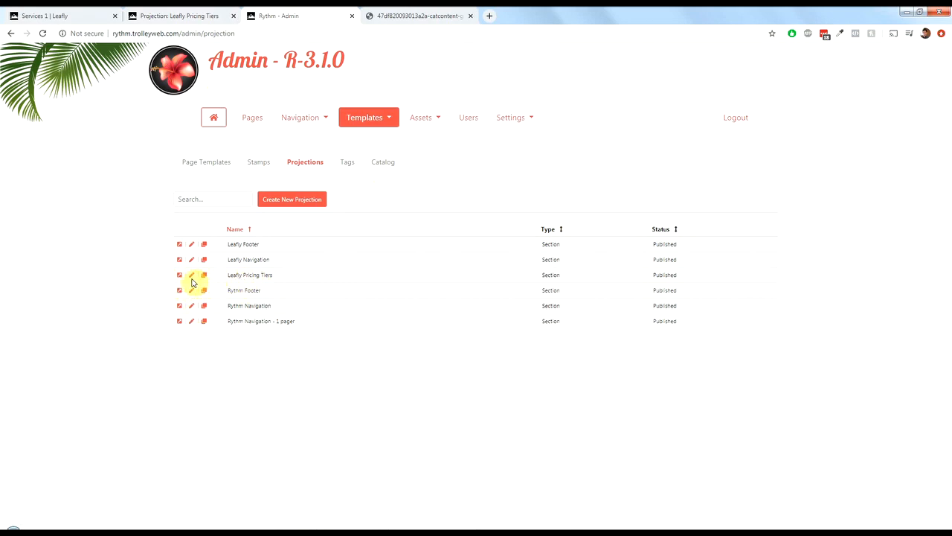
# Step: Rename the Leafly Pricing Tiers projection as "Leafly Pricing Tiers!" and view it in the editor from the projections list
pyautogui.click(191, 277)
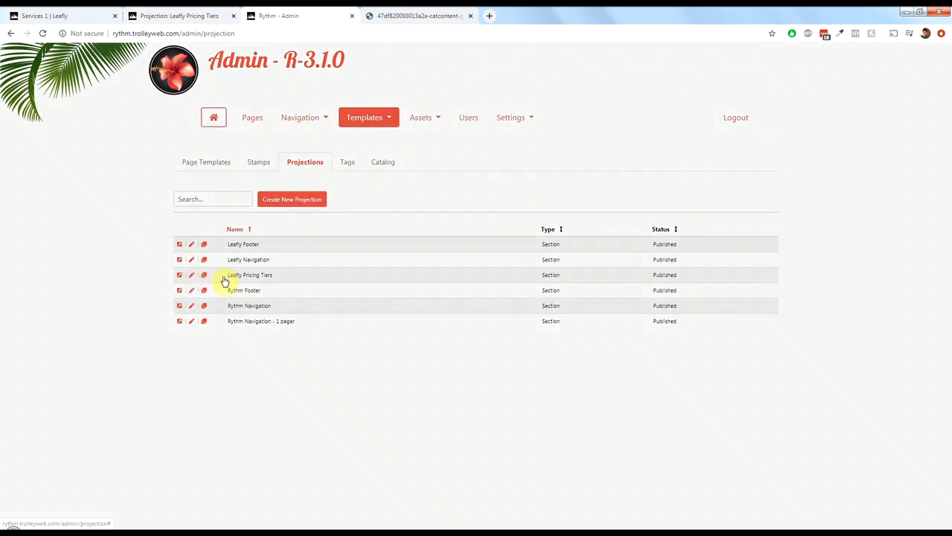
pyautogui.click(365, 149)
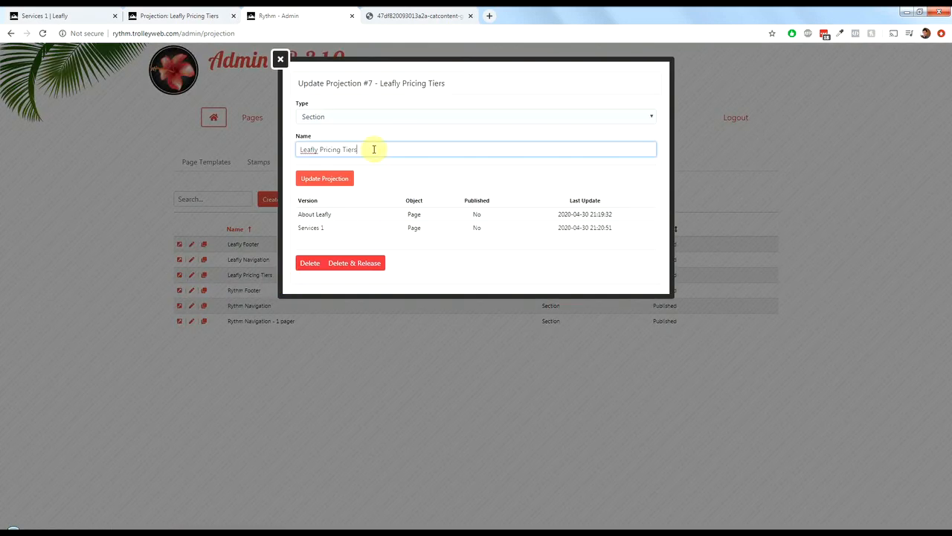
pyautogui.write('!')
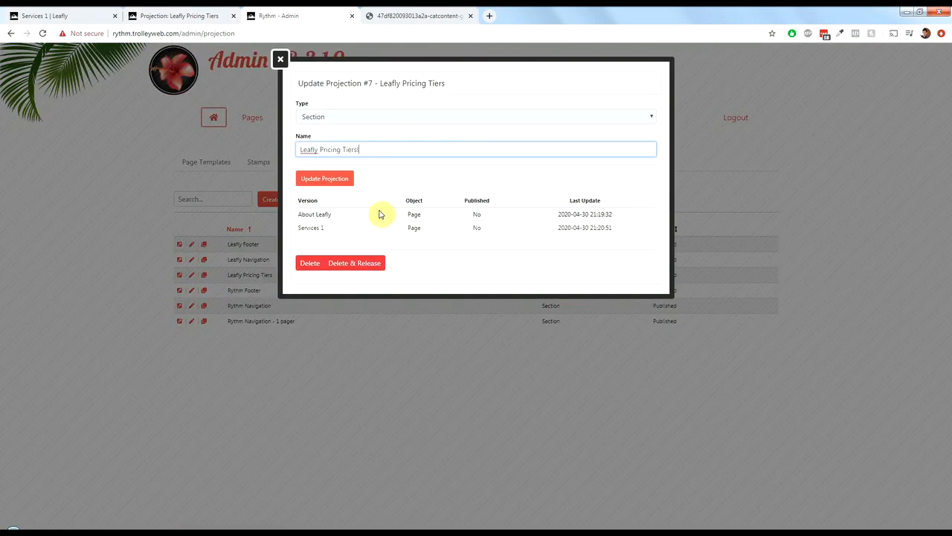
pyautogui.click(340, 186)
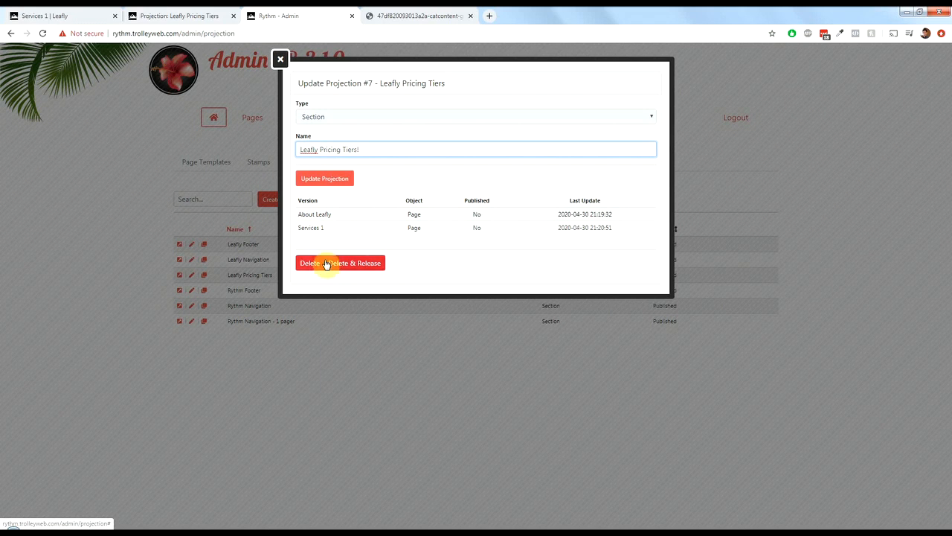
pyautogui.click(341, 186)
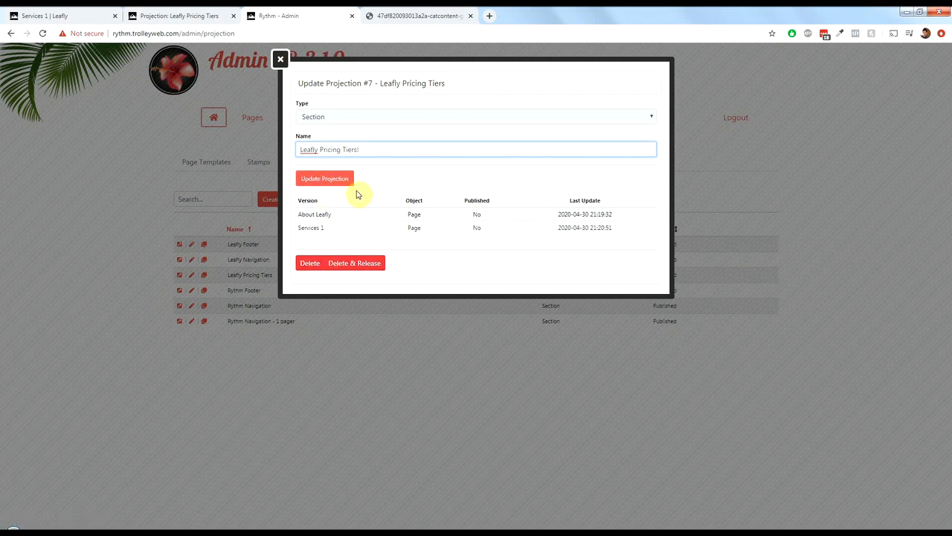
pyautogui.click(344, 185)
pyautogui.click(330, 186)
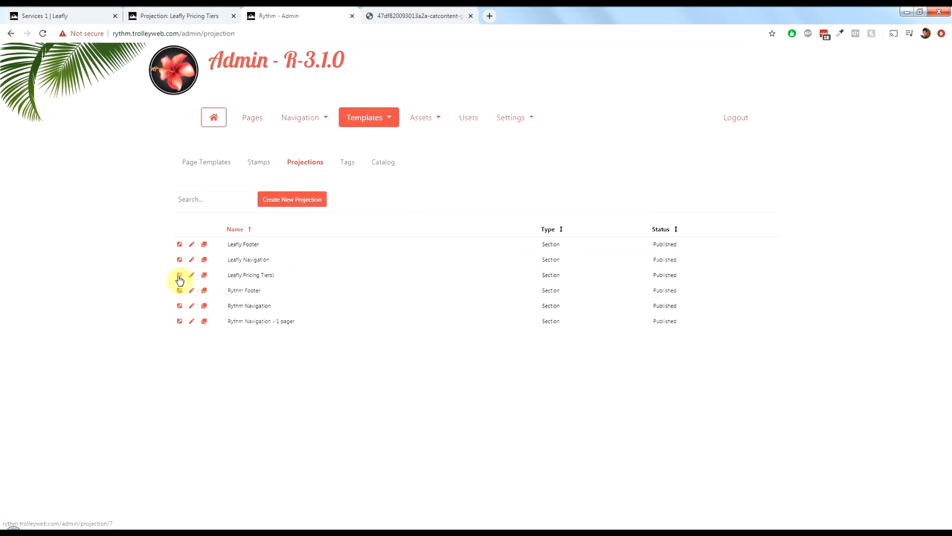
pyautogui.click(179, 279)
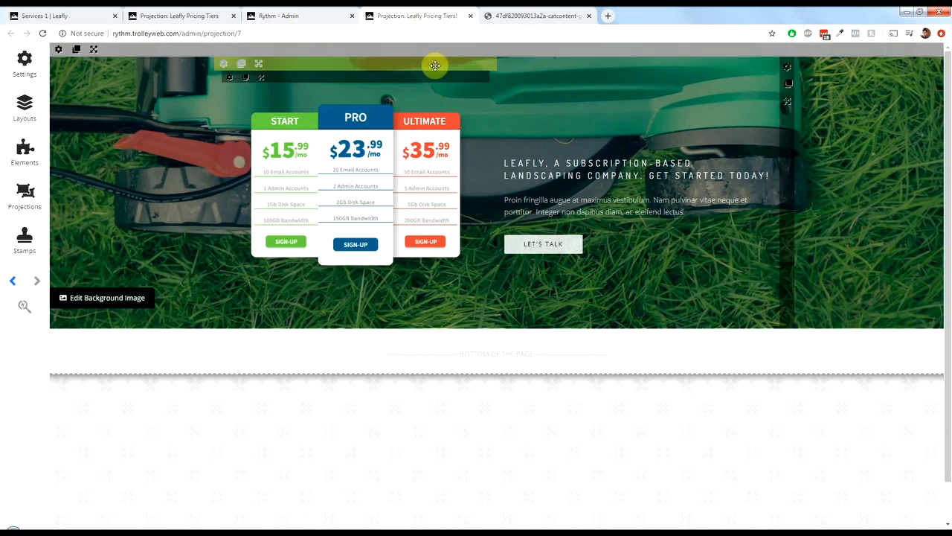
pyautogui.click(471, 15)
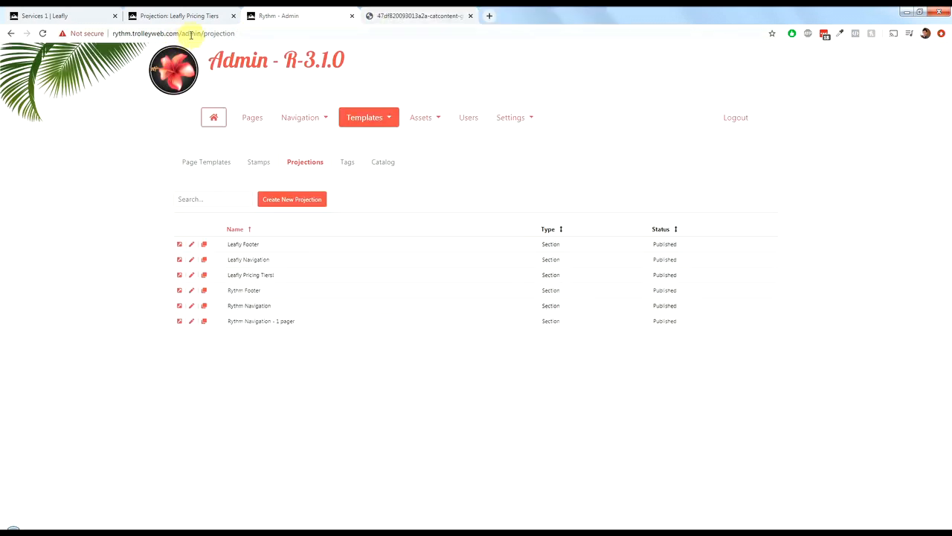
# Step: Search the admin pages for "about" and open the About Leafly page, closing the admin tab
pyautogui.click(255, 116)
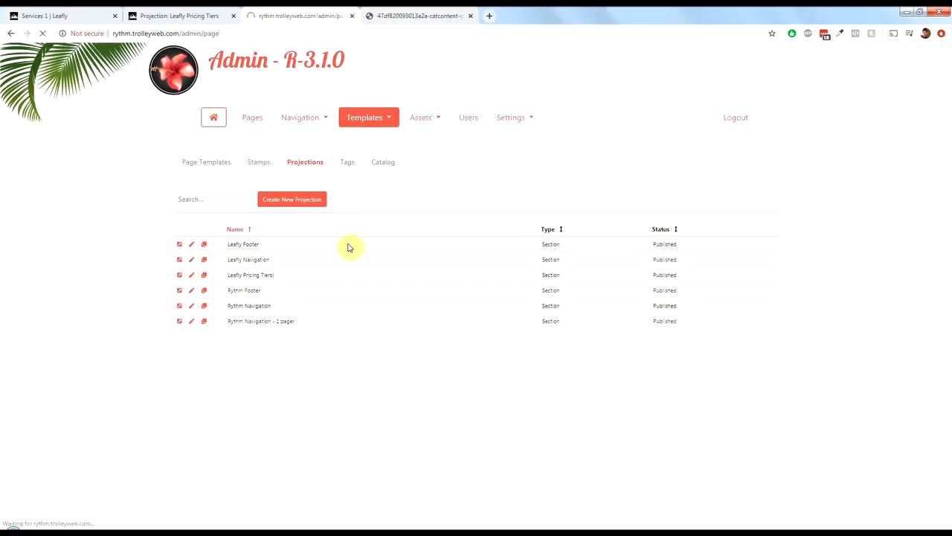
pyautogui.click(233, 192)
pyautogui.write('about')
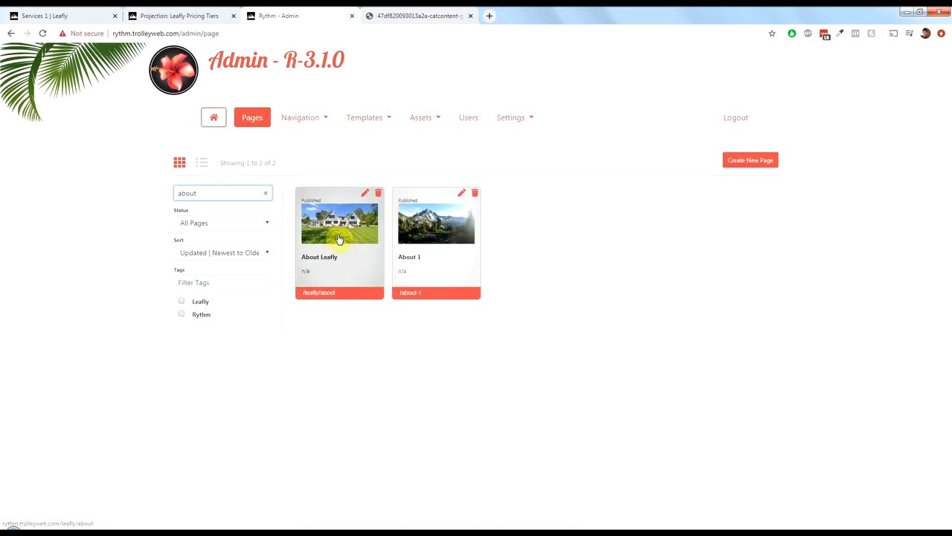
pyautogui.click(338, 240)
pyautogui.click(352, 15)
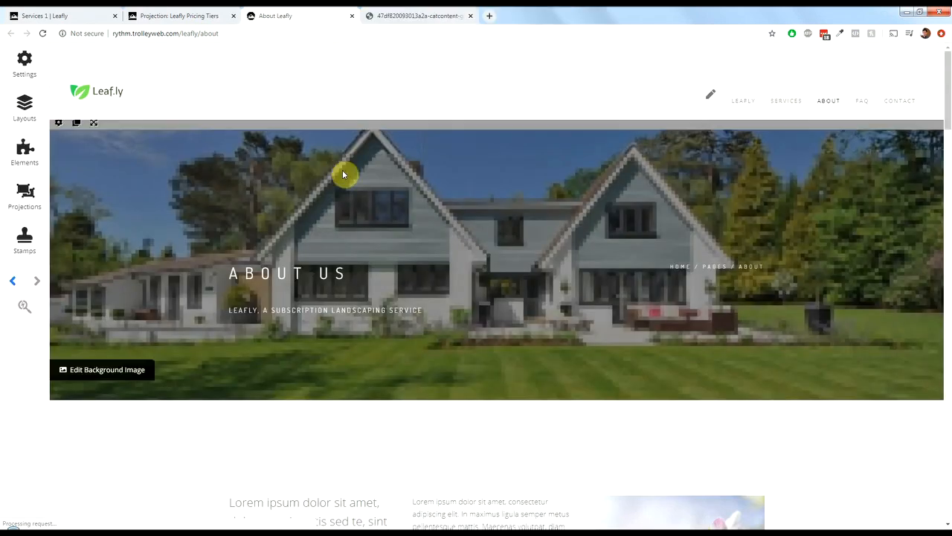
# Step: Release the Leafly Pricing Tiers! projection from the pricing section on the About Leafly page
pyautogui.scroll(-3, 383, 204)
pyautogui.scroll(-15, 393, 213)
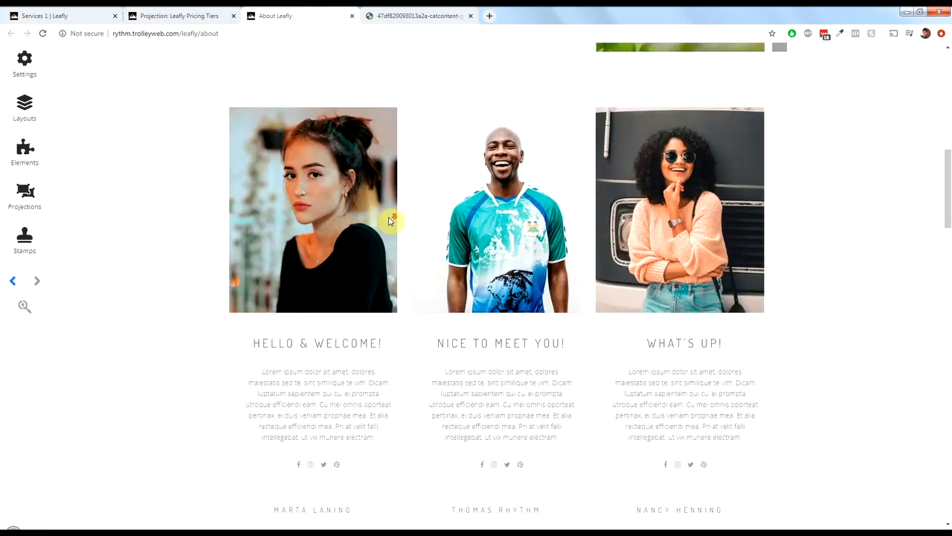
pyautogui.scroll(-6, 384, 220)
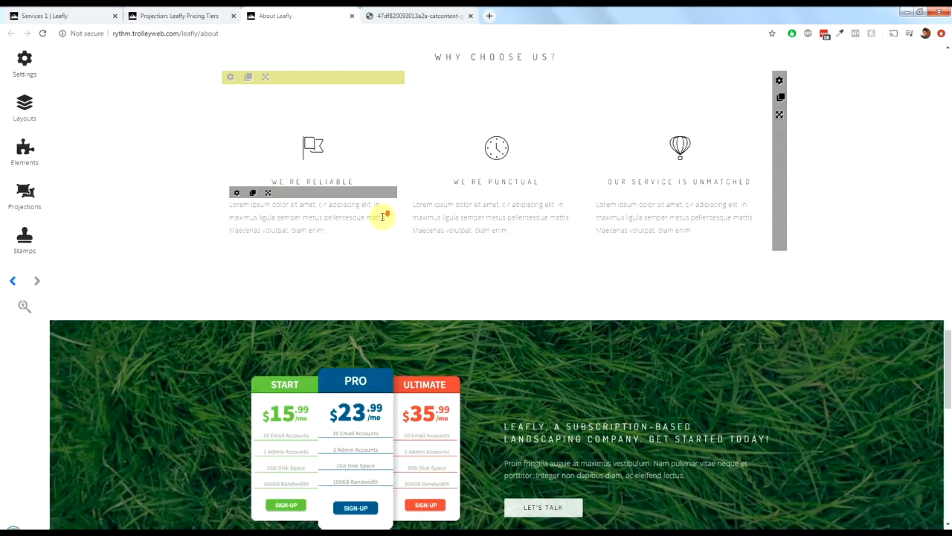
pyautogui.scroll(-1, 89, 182)
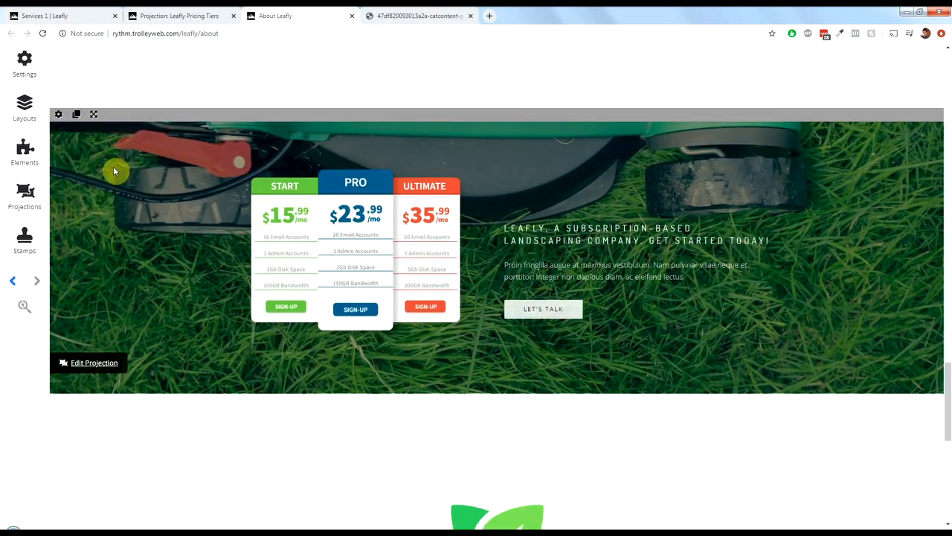
pyautogui.click(58, 119)
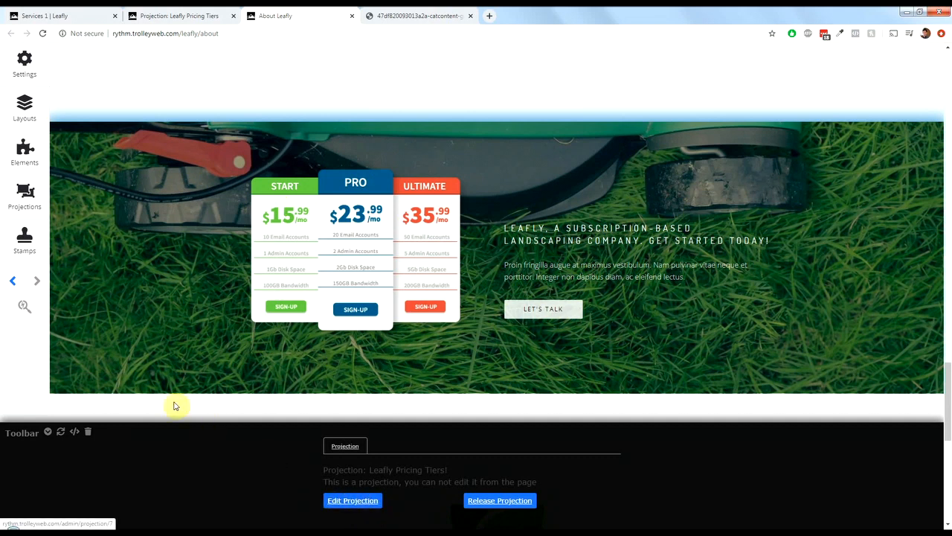
pyautogui.moveTo(81, 365)
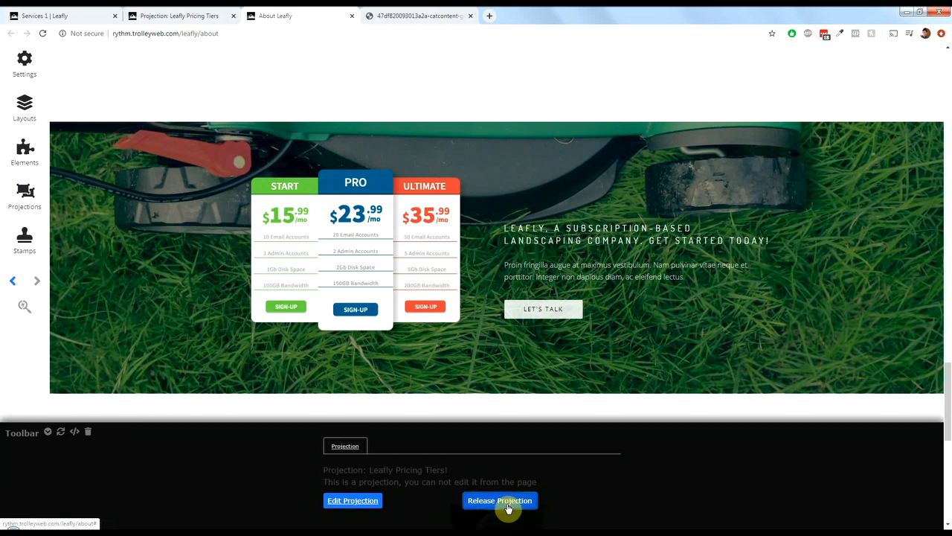
pyautogui.click(508, 505)
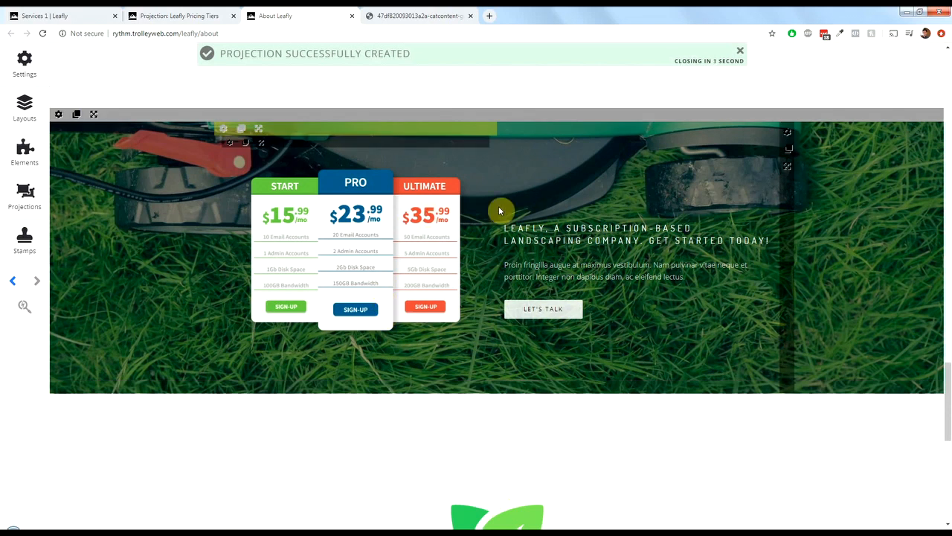
# Step: Move the released section's pricing table to the right of the text, trying the heading beneath the paragraph and returning it above
pyautogui.moveTo(563, 217); pyautogui.dragTo(576, 270)
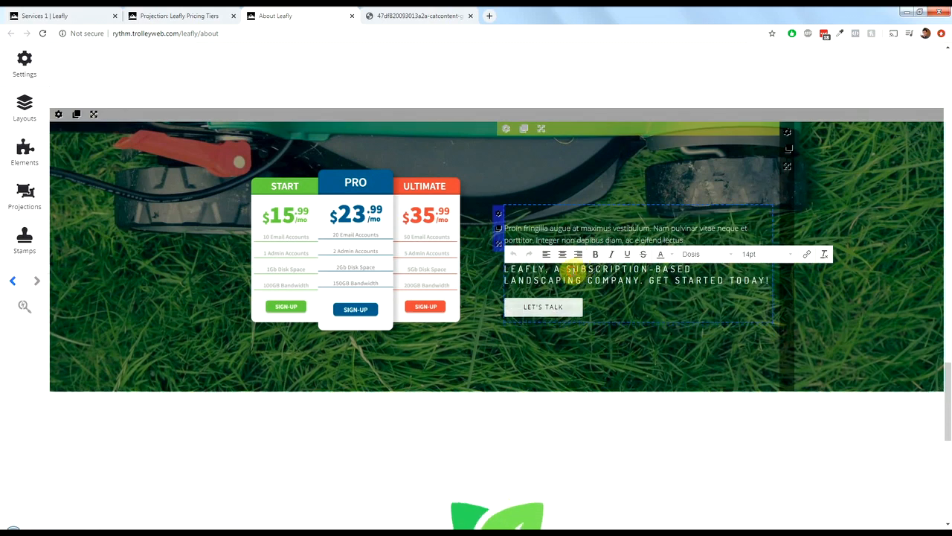
pyautogui.moveTo(367, 129); pyautogui.dragTo(640, 156)
pyautogui.moveTo(321, 259); pyautogui.dragTo(318, 223)
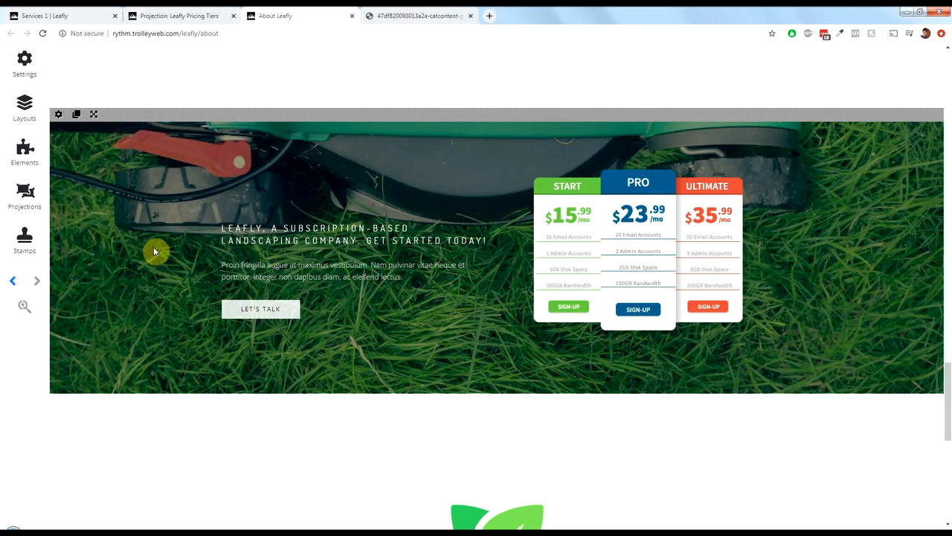
# Step: Open the Leafly Footer projection from the About Leafly page's footer, view its publishing options, and return to the pricing section
pyautogui.scroll(-4, 900, 451)
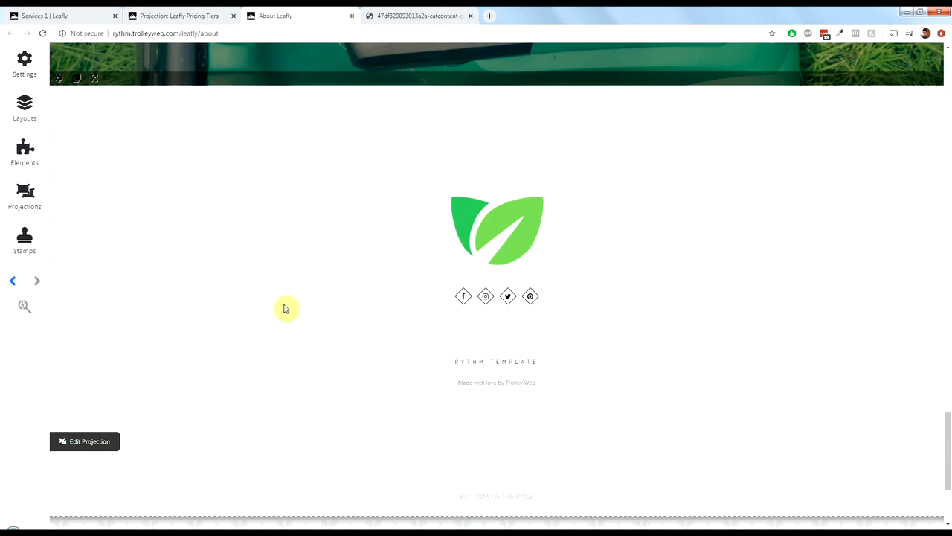
pyautogui.click(85, 441)
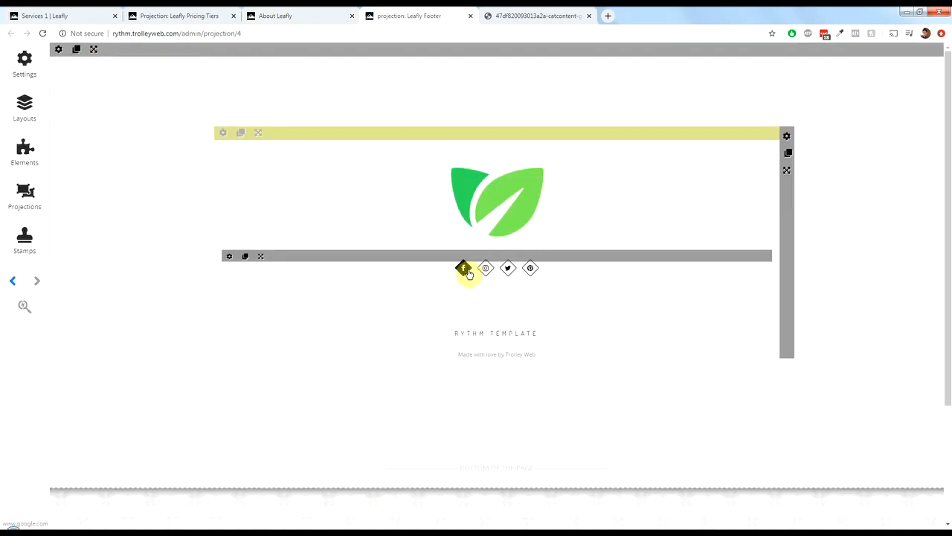
pyautogui.click(25, 69)
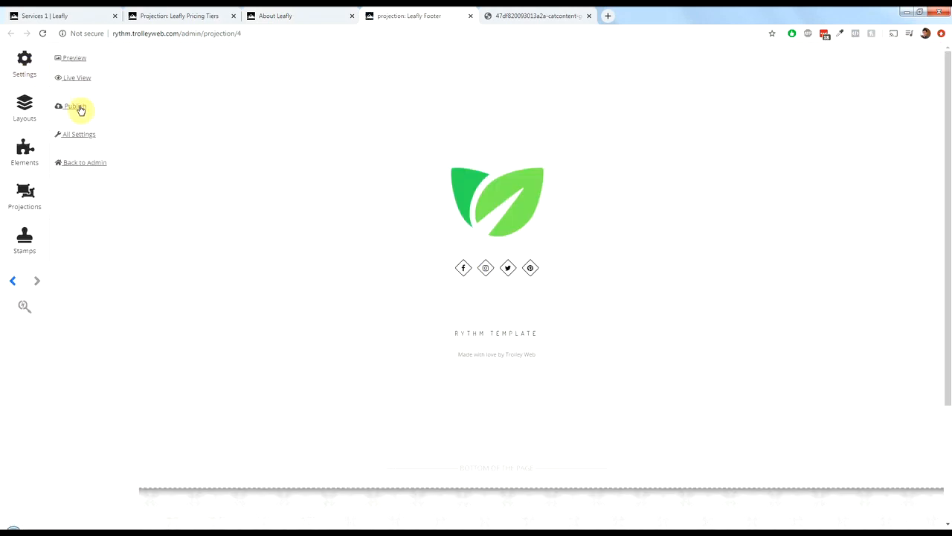
pyautogui.click(470, 17)
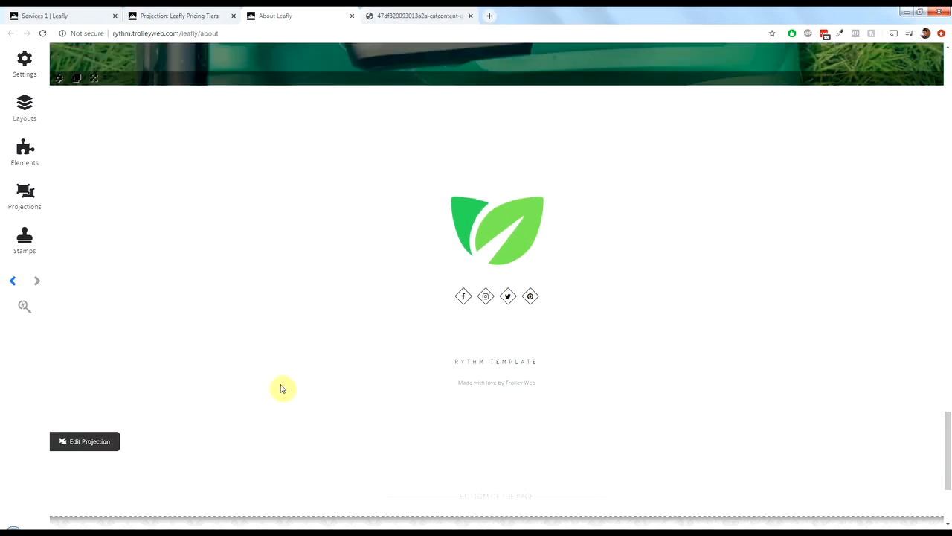
pyautogui.scroll(5, 281, 387)
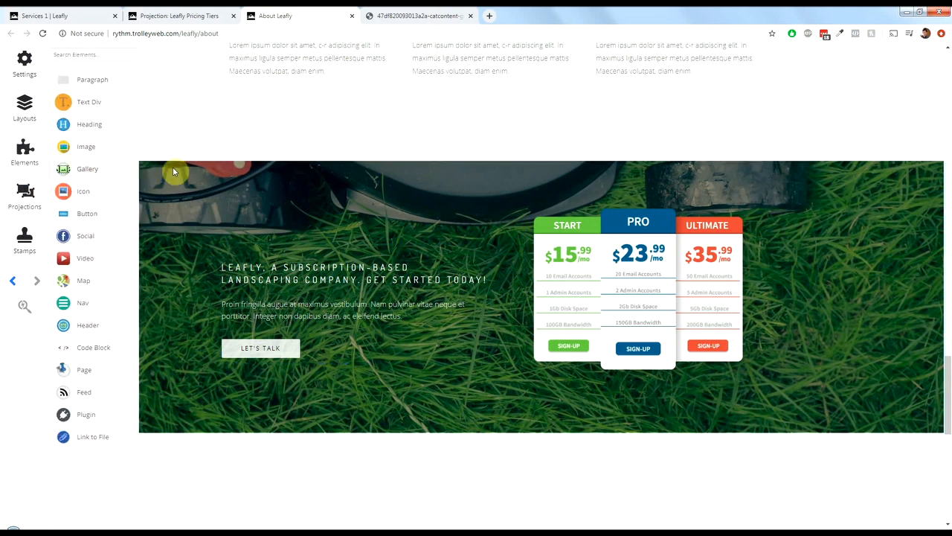
# Step: Replace the released pricing section's background with the purple lavender image from the media library and save it at its original rotation
pyautogui.click(60, 155)
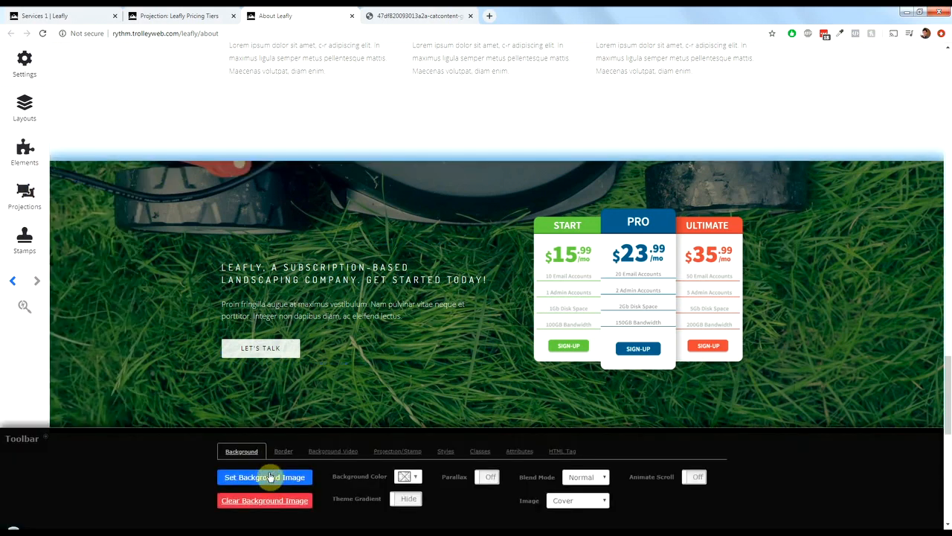
pyautogui.click(277, 480)
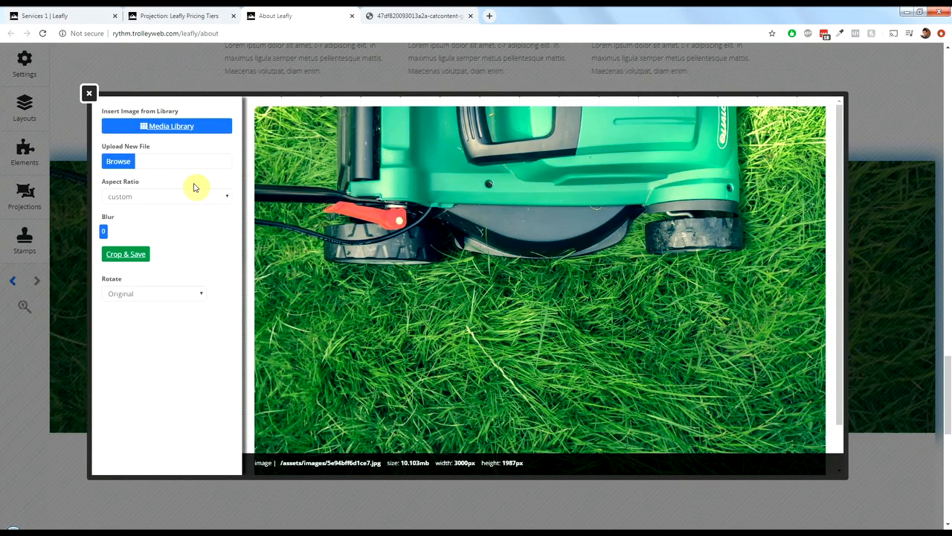
pyautogui.click(157, 132)
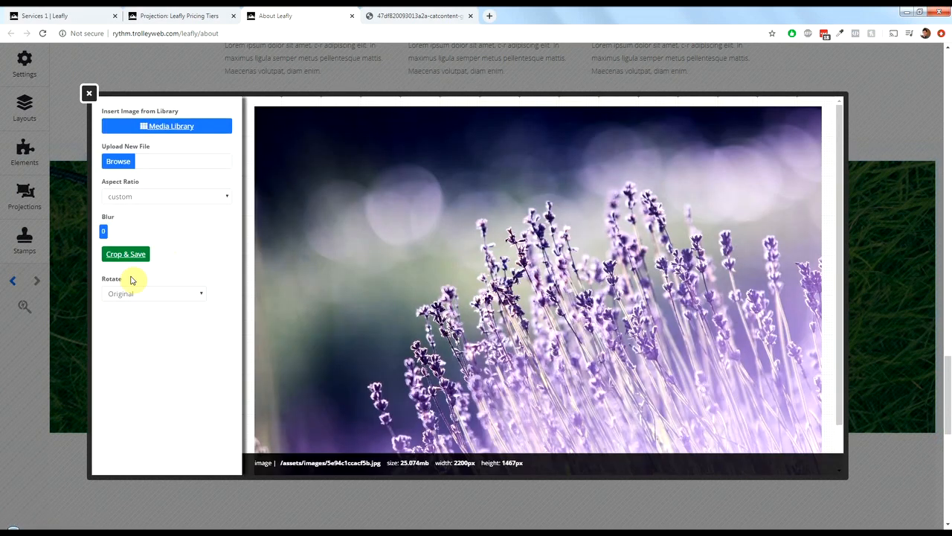
pyautogui.click(125, 257)
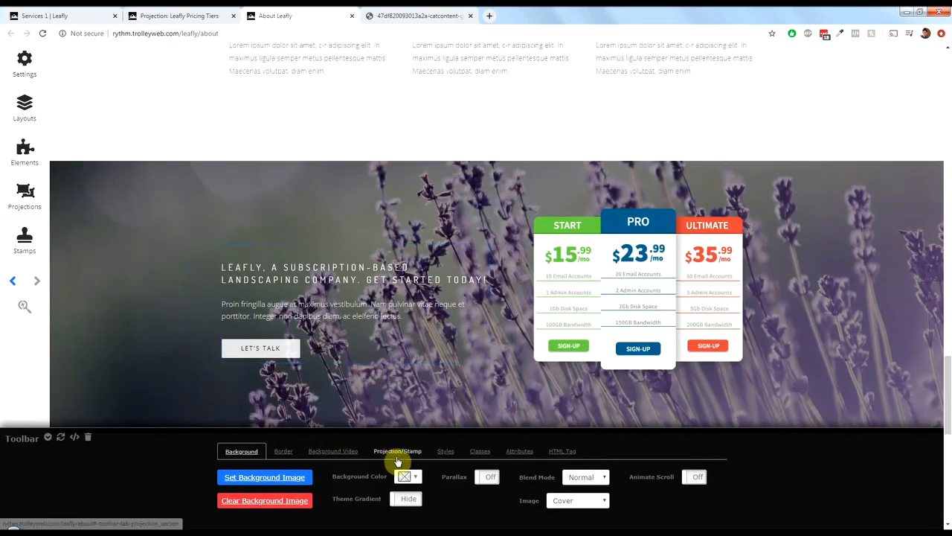
# Step: Create a stamp named "Leafly Lavendar" from the lavender pricing section and collapse the toolbar
pyautogui.click(398, 459)
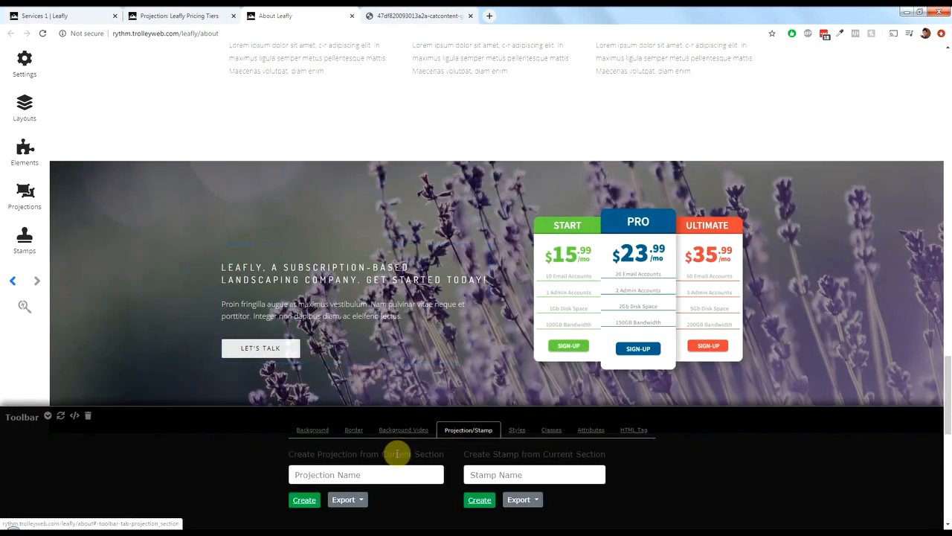
pyautogui.click(483, 470)
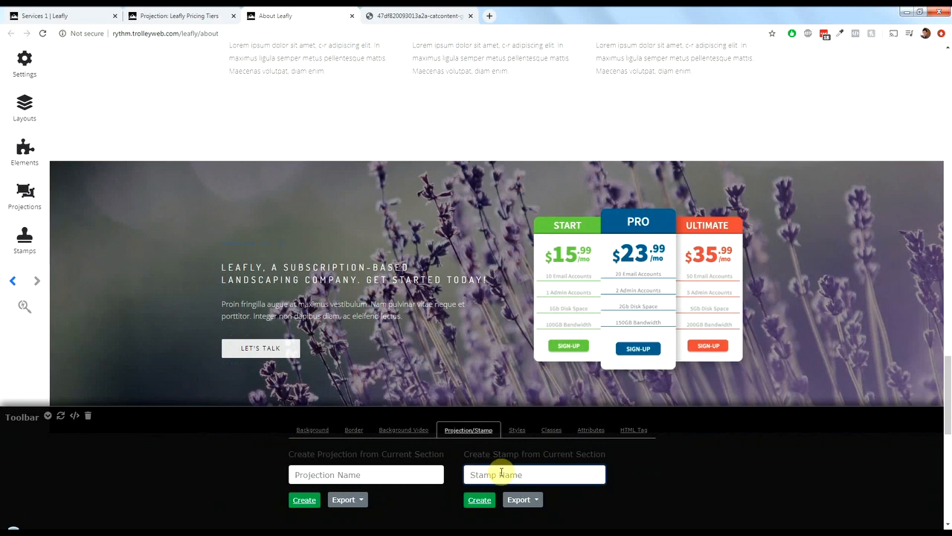
pyautogui.write('Leafly Lavendar')
pyautogui.click(519, 501)
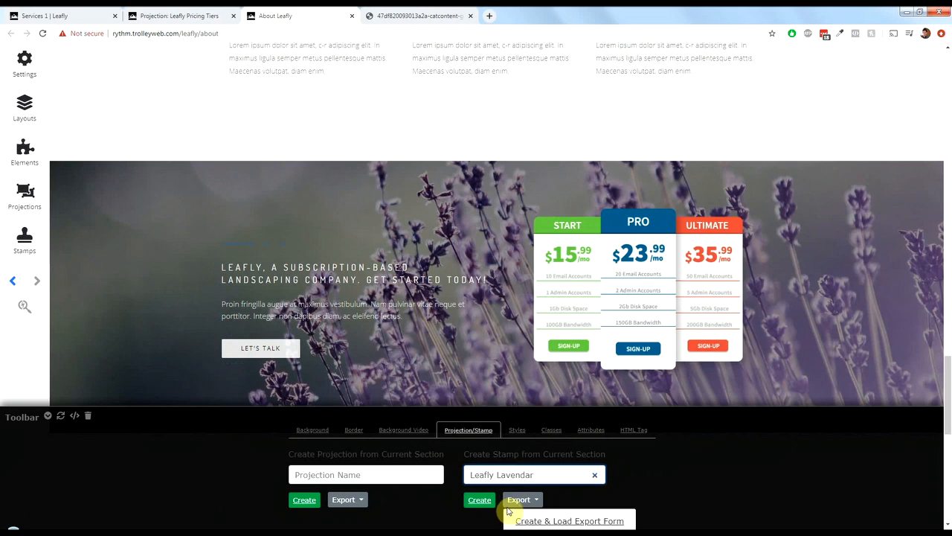
pyautogui.click(480, 502)
pyautogui.click(484, 503)
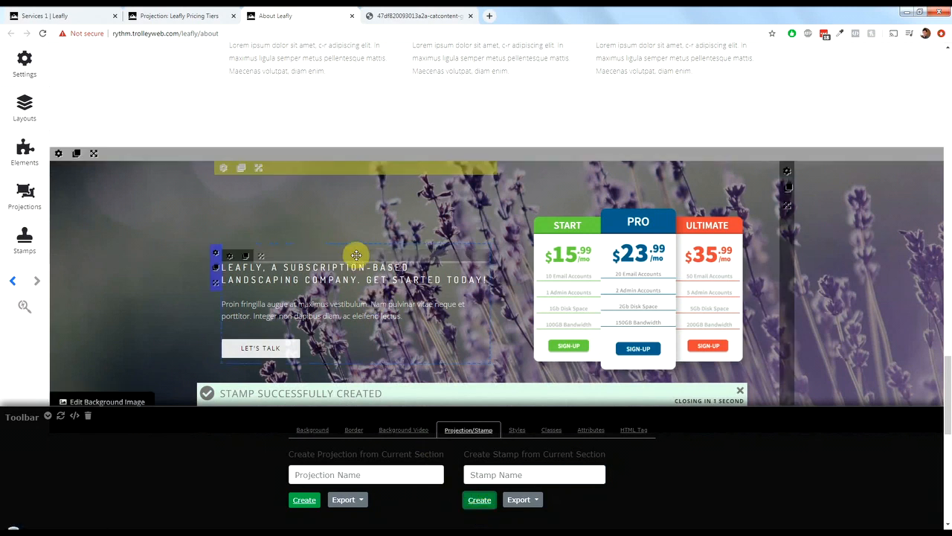
pyautogui.click(47, 417)
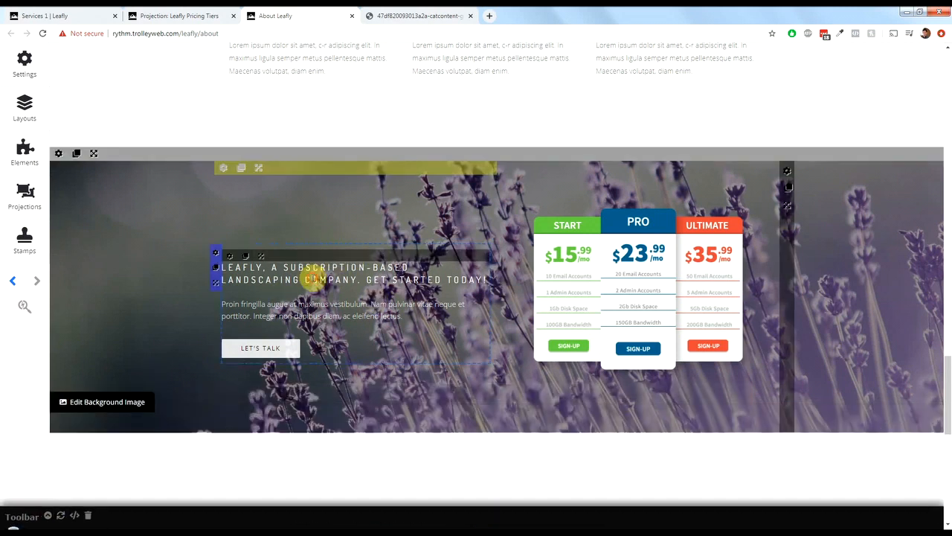
pyautogui.click(313, 277)
pyautogui.click(143, 283)
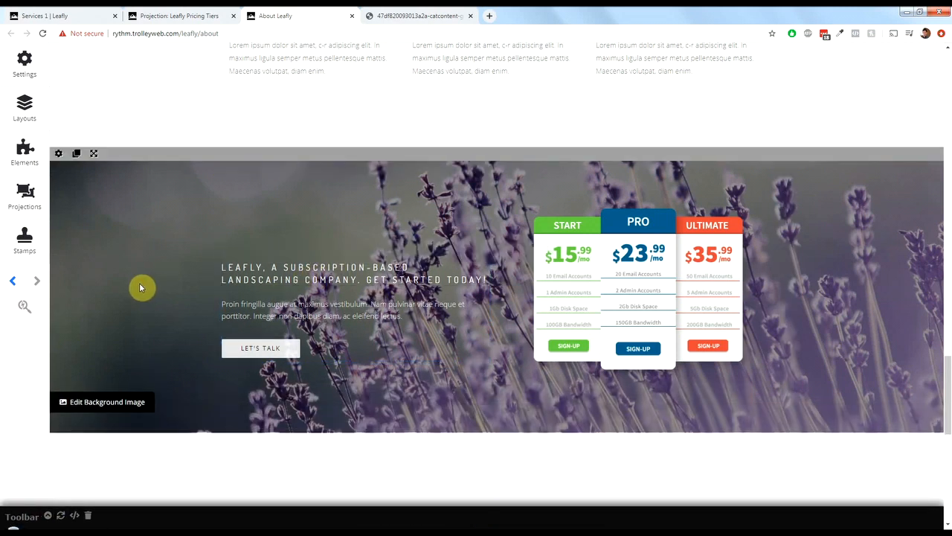
# Step: Refresh the stamps, search for "leaf", place the Leafly Lavendar stamp directly above the existing pricing section, and review both sections
pyautogui.click(38, 227)
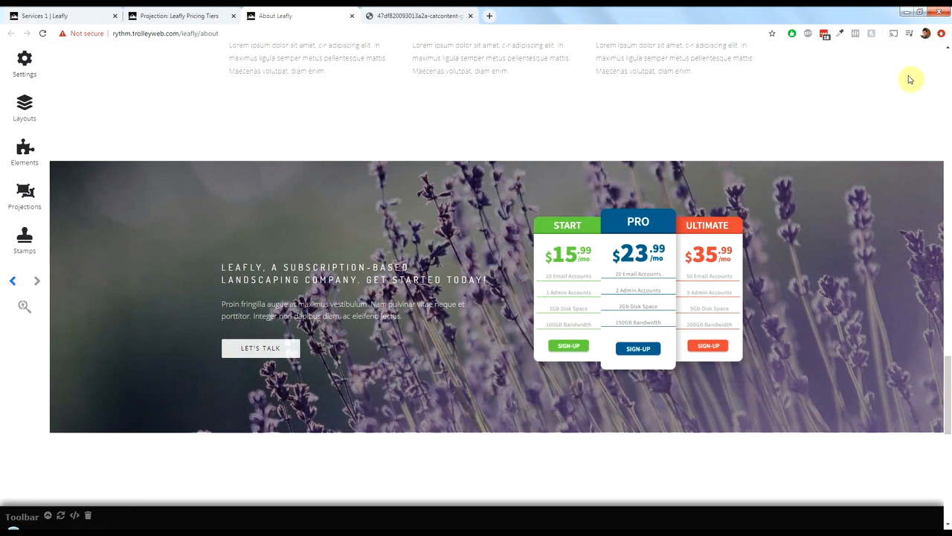
pyautogui.moveTo(899, 280)
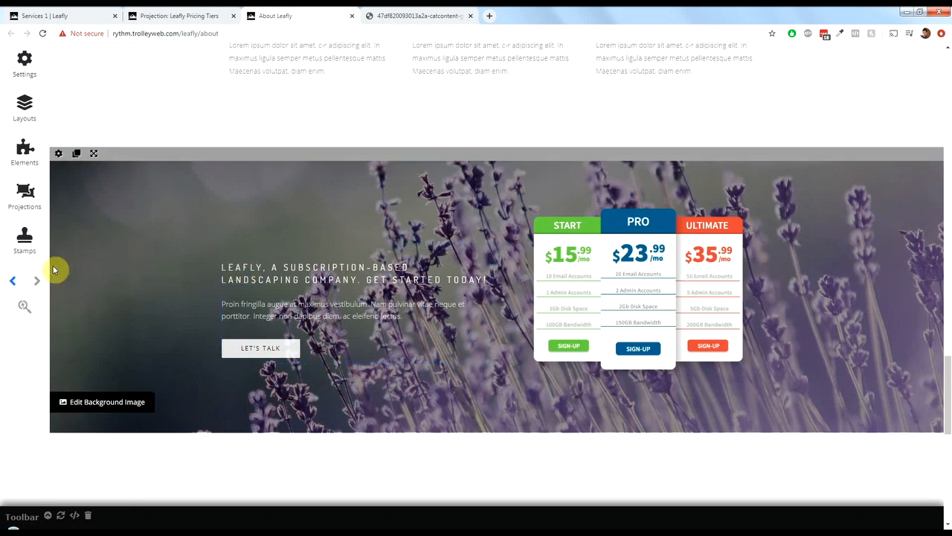
pyautogui.moveTo(25, 238)
pyautogui.click(89, 71)
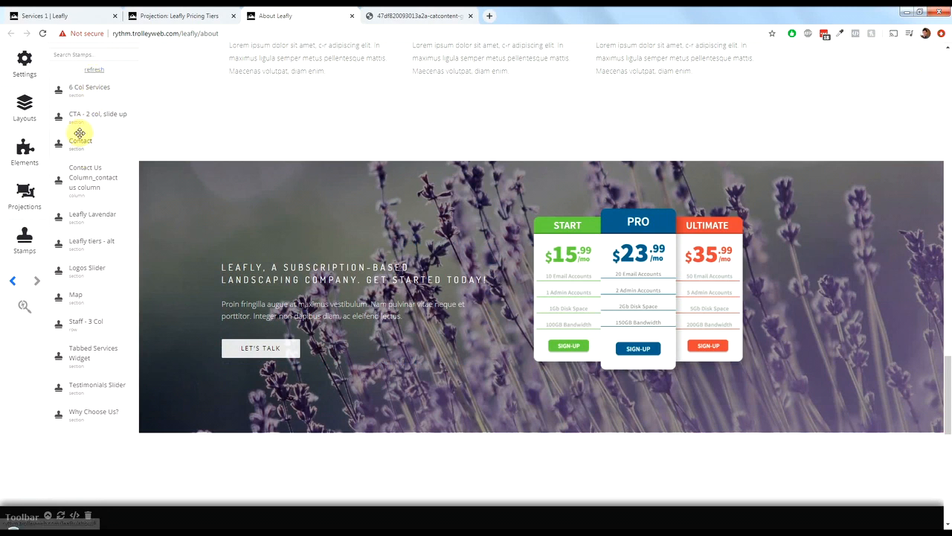
pyautogui.click(88, 55)
pyautogui.write('leafl')
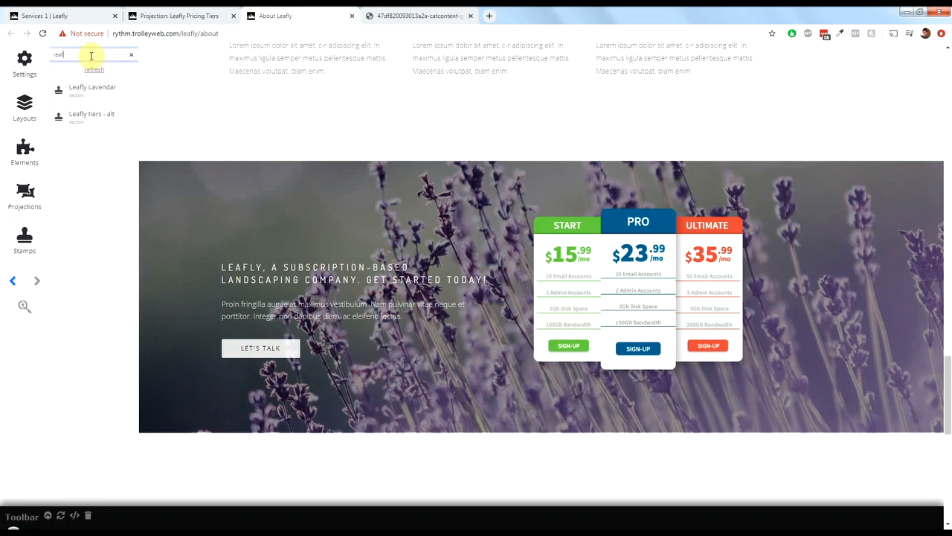
pyautogui.moveTo(100, 81); pyautogui.dragTo(271, 186)
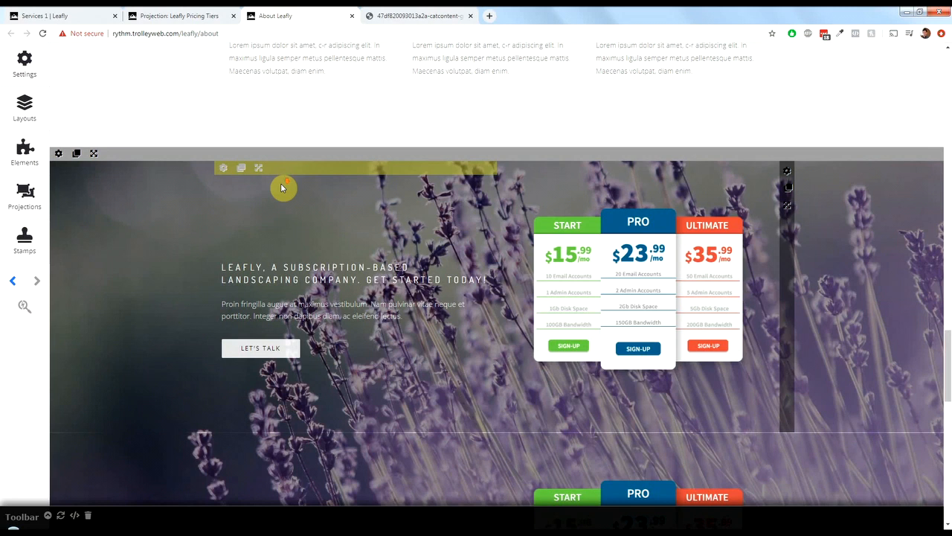
pyautogui.scroll(-2, 340, 242)
pyautogui.scroll(3, 444, 329)
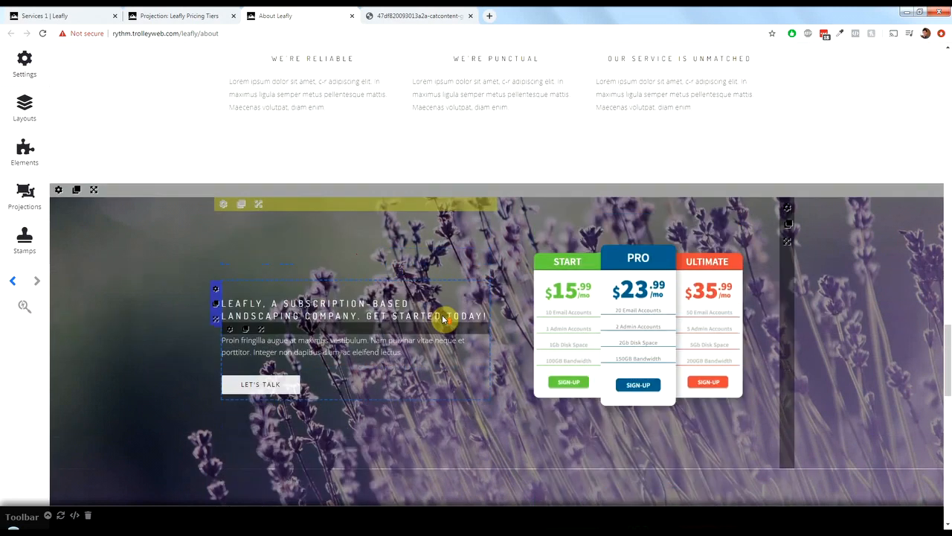
pyautogui.scroll(-2, 389, 293)
pyautogui.scroll(-1, 379, 291)
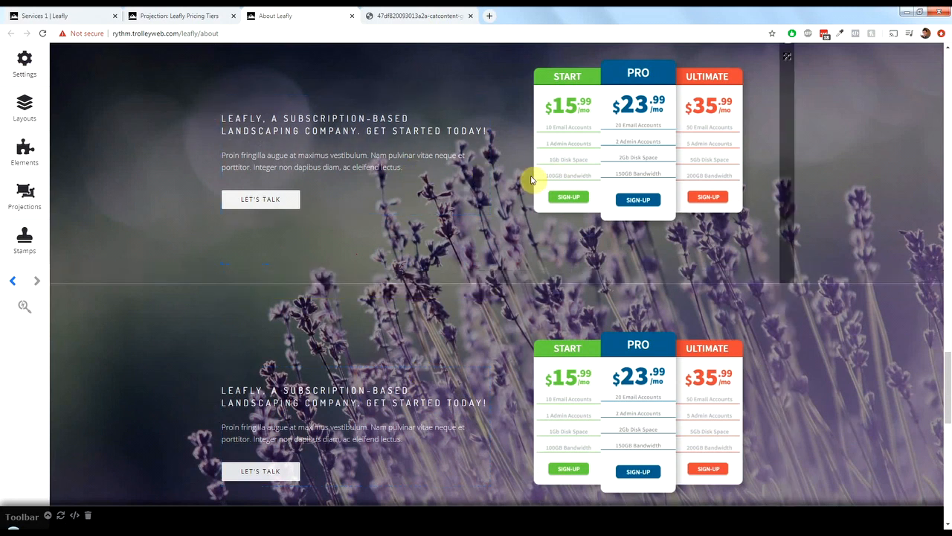
pyautogui.click(365, 159)
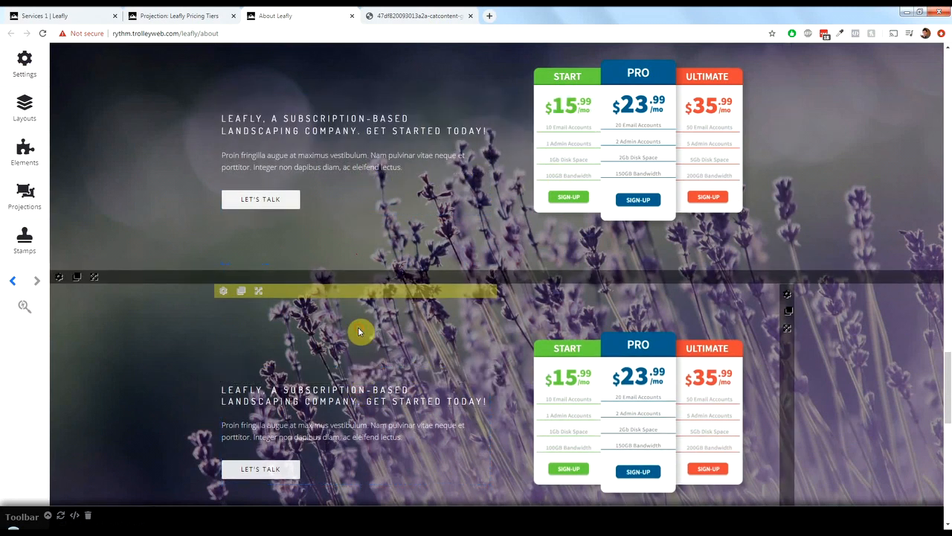
# Step: Create a stamp named "3 column icons" from the three-column icon row under the Why Choose Us? heading
pyautogui.scroll(2, 155, 228)
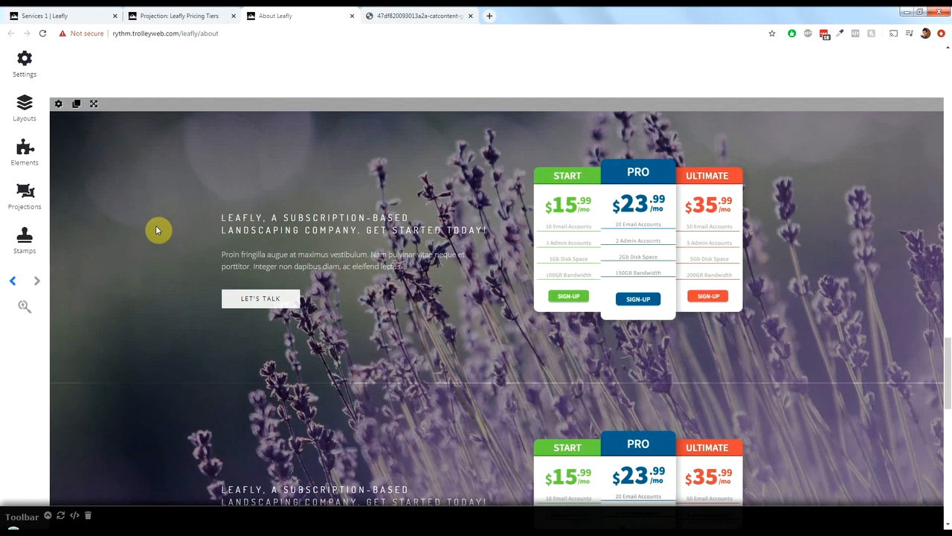
pyautogui.scroll(6, 493, 308)
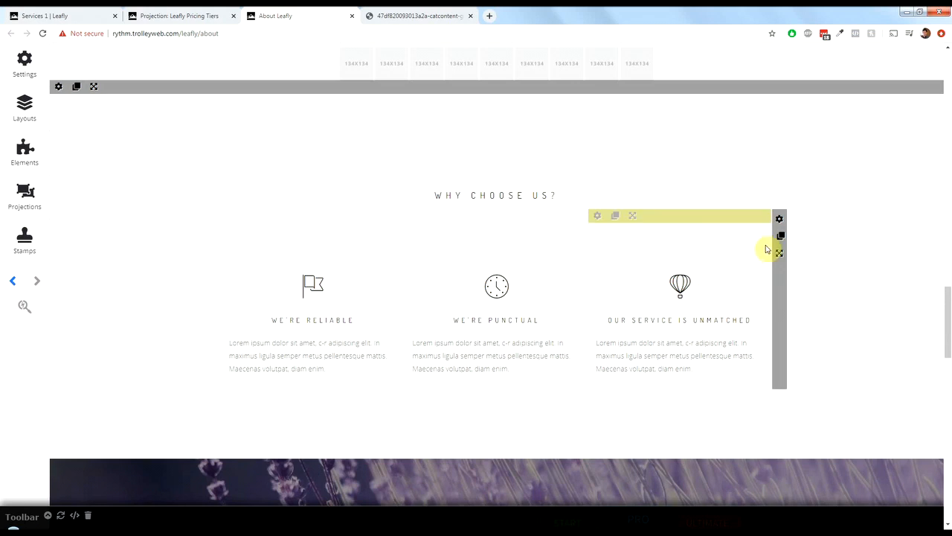
pyautogui.click(778, 224)
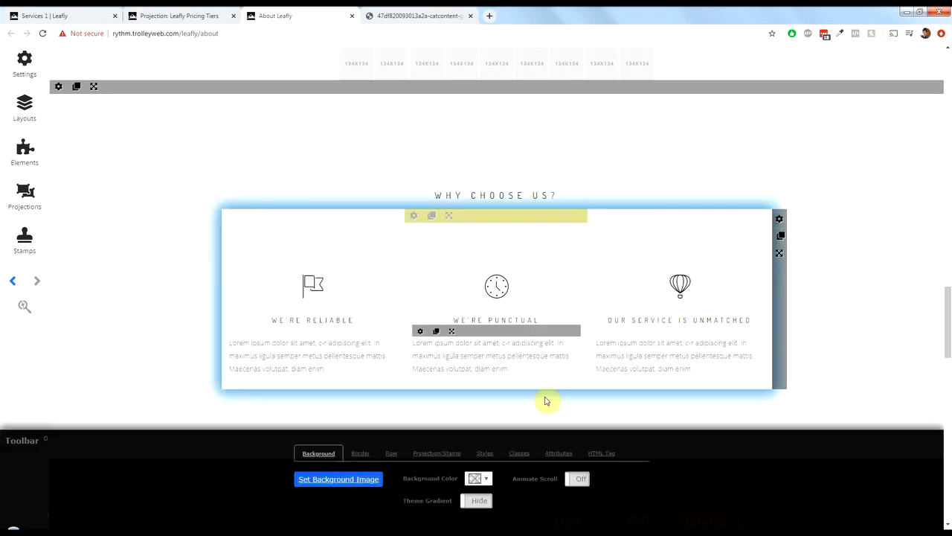
pyautogui.click(435, 456)
pyautogui.click(517, 472)
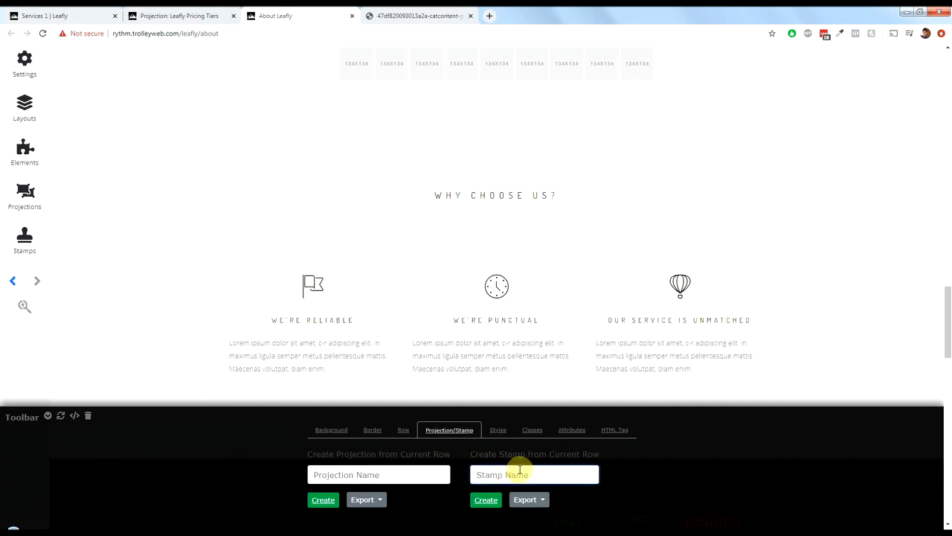
pyautogui.write('3 column icons')
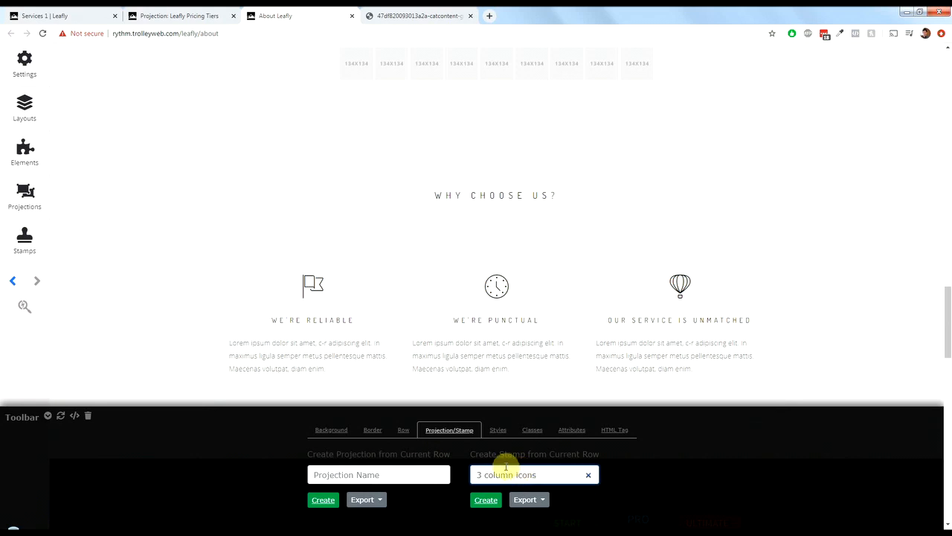
pyautogui.click(488, 501)
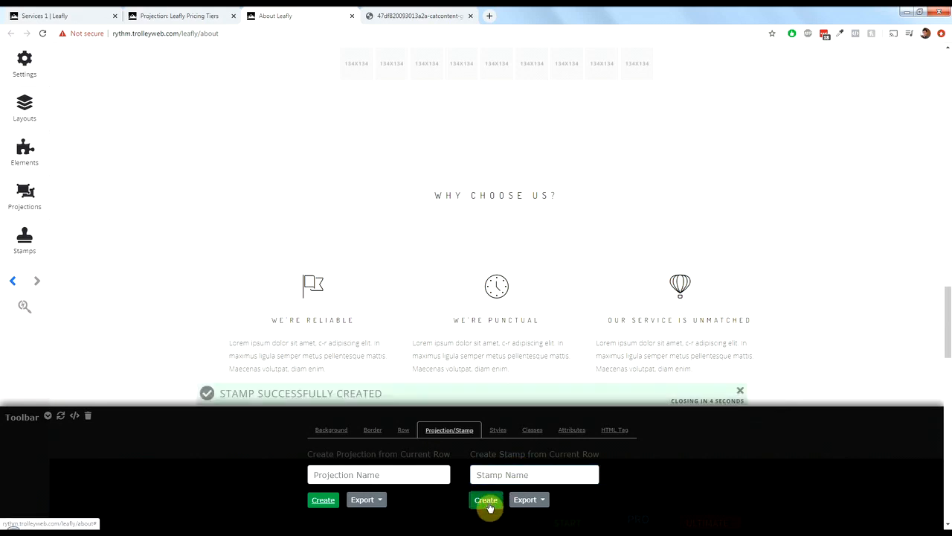
# Step: Refresh the stamps, clear the search text, and place the 3 column icons stamp above the Why Choose Us? heading
pyautogui.click(36, 240)
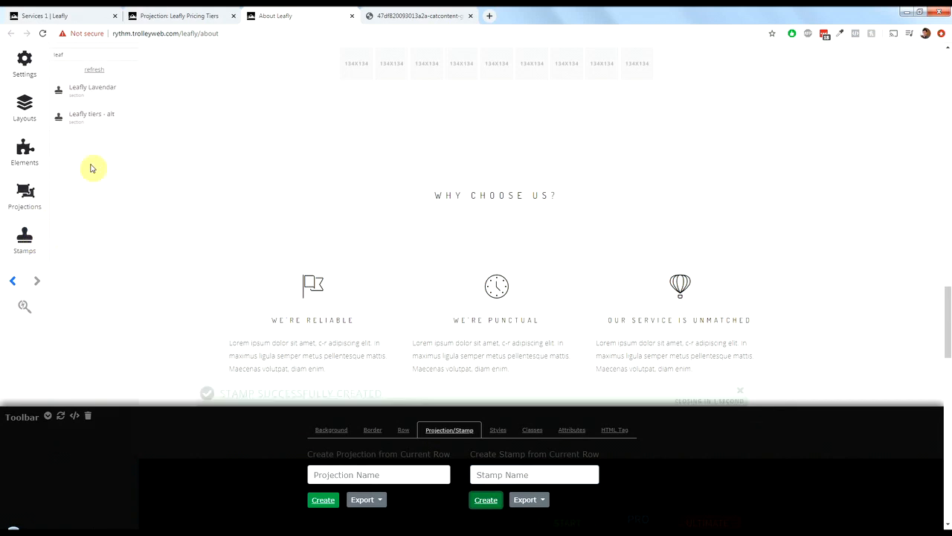
pyautogui.click(94, 71)
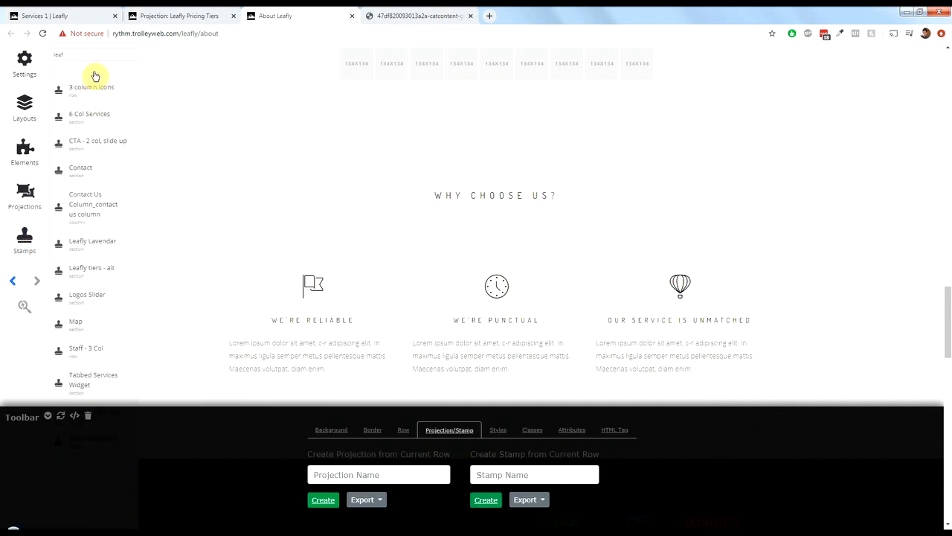
pyautogui.click(90, 57)
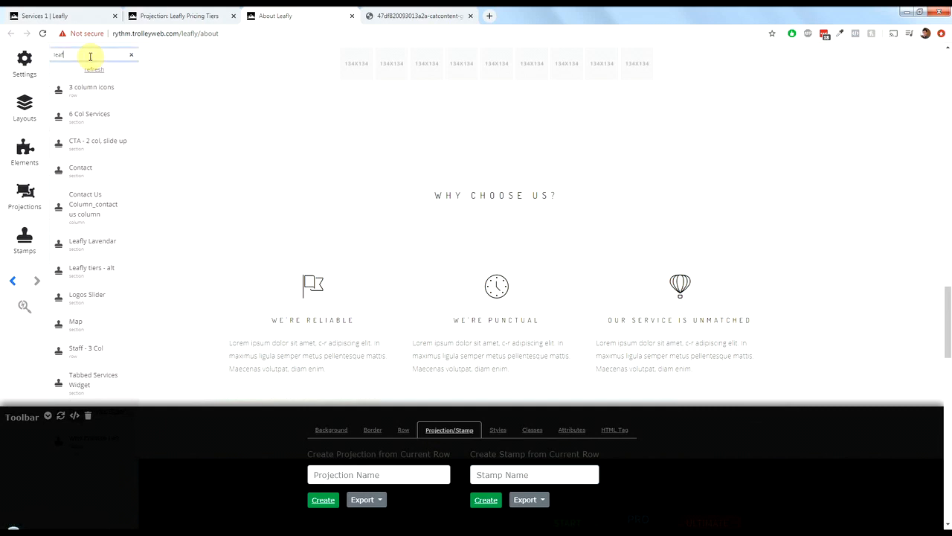
pyautogui.press('BackSpace')
pyautogui.press('BackSpace')
pyautogui.press('BackSpace')
pyautogui.press('BackSpace')
pyautogui.moveTo(96, 88); pyautogui.dragTo(430, 176)
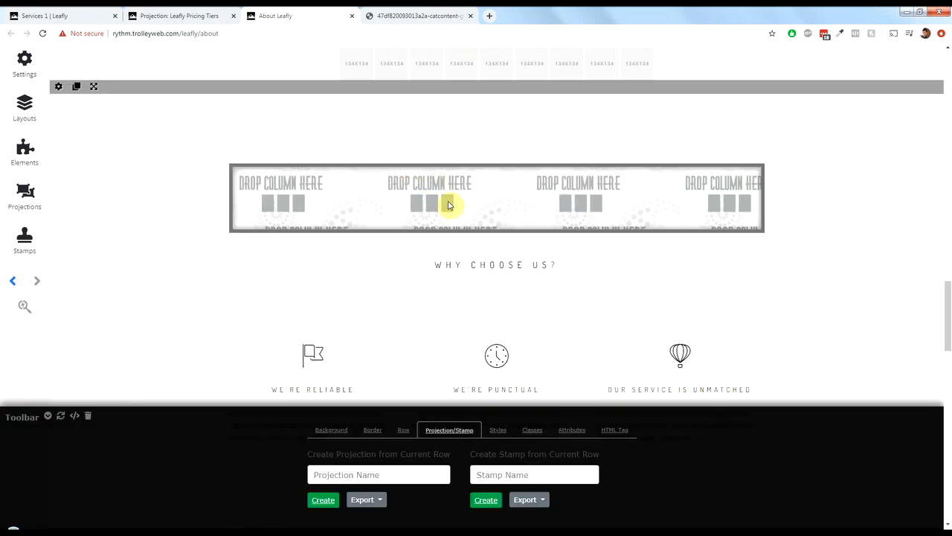
# Step: Create a stamp named "Single column Icon" from the Our Service Is Unmatched column in the newly placed row
pyautogui.scroll(-1, 506, 223)
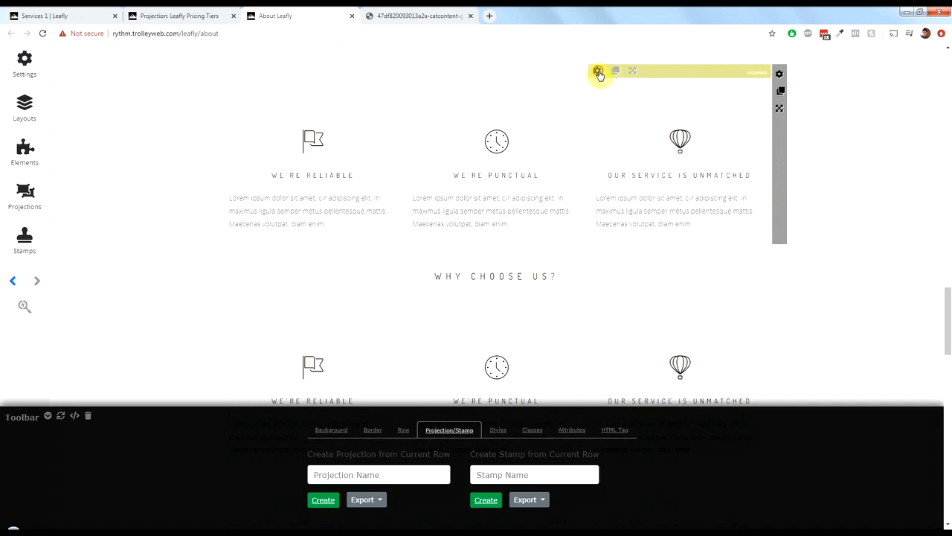
pyautogui.click(599, 73)
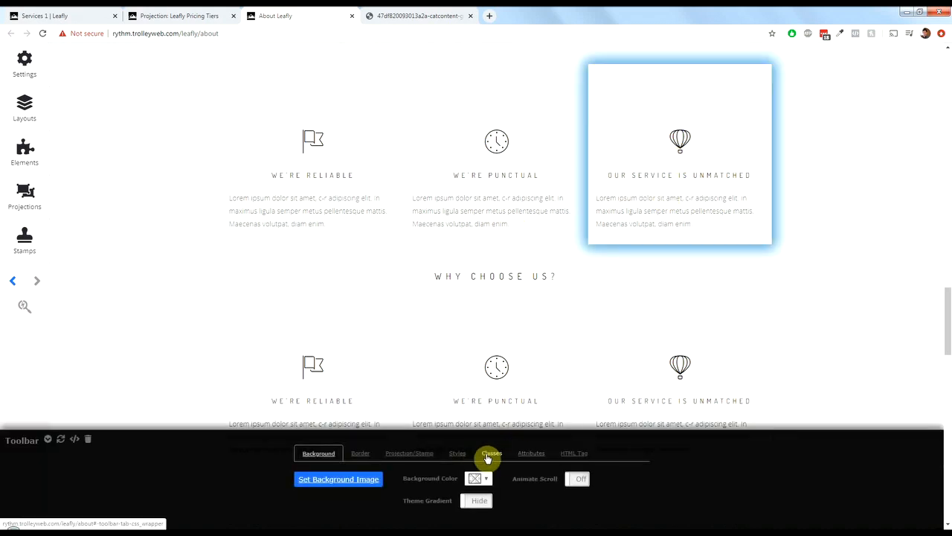
pyautogui.click(420, 455)
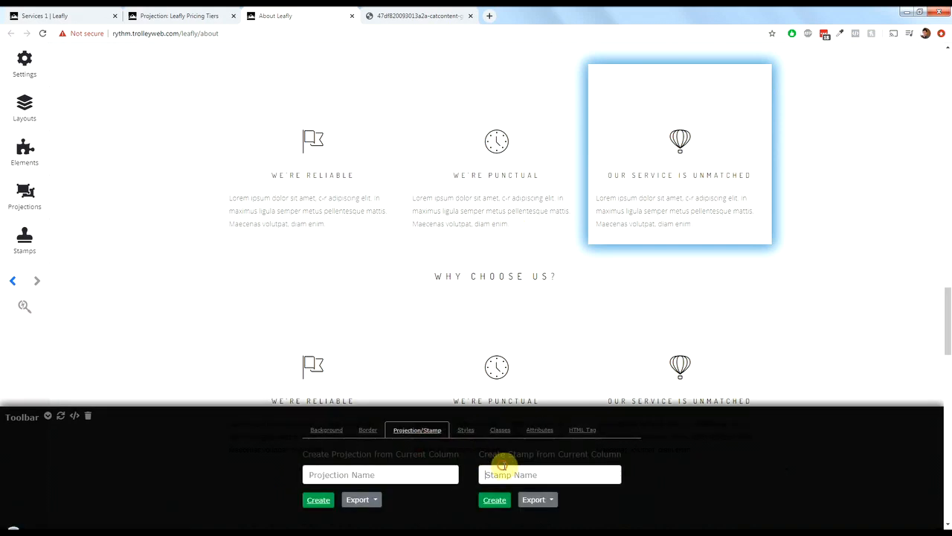
pyautogui.write('Single co')
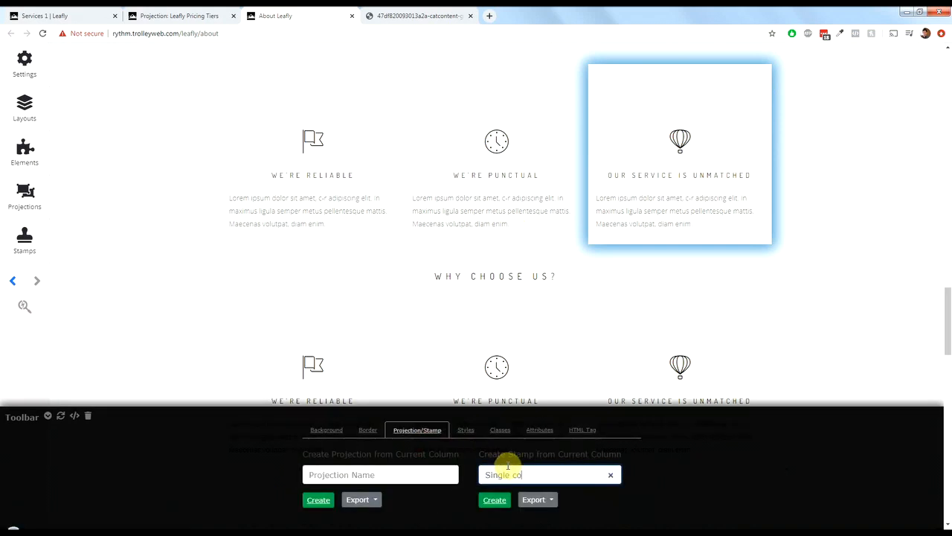
pyautogui.write('lumn Icon')
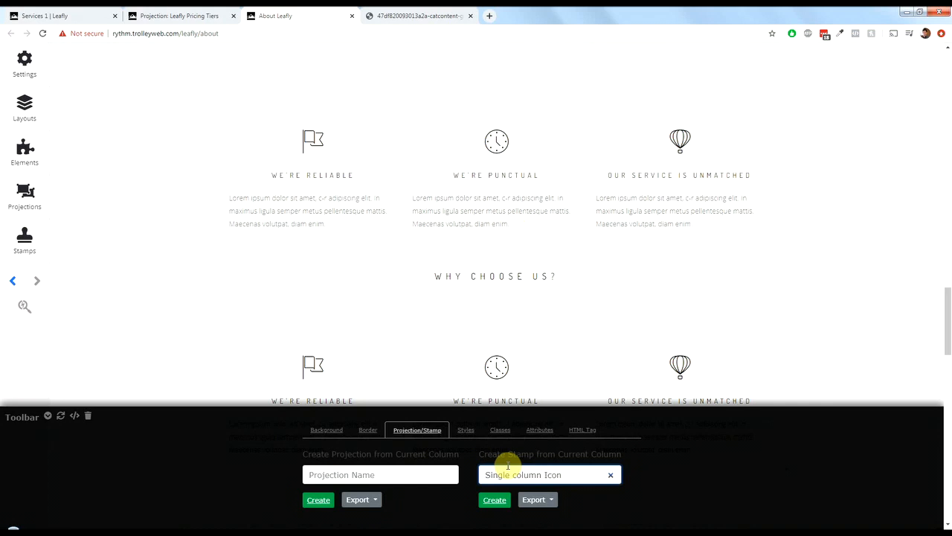
pyautogui.click(497, 502)
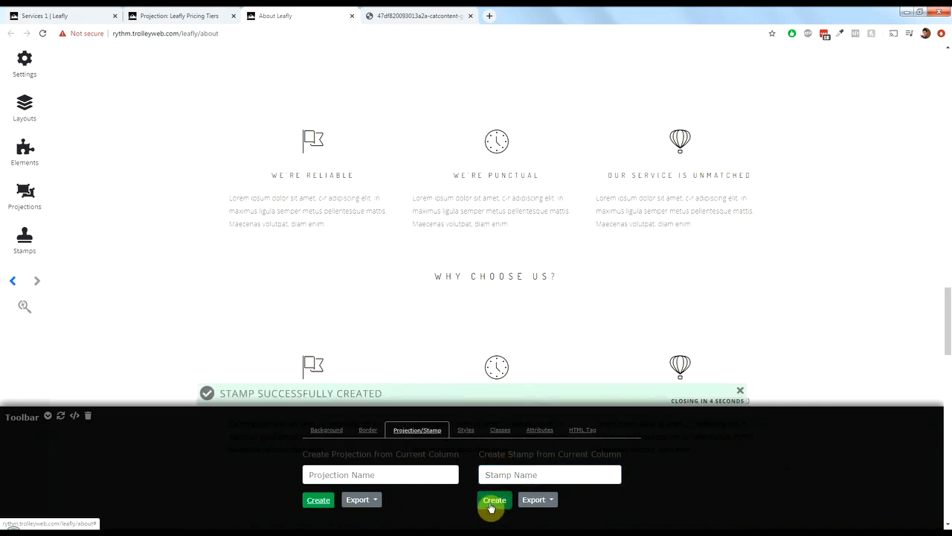
# Step: Refresh the stamps, search for "sin", and place the Single column Icon stamp as the first column of the upper icon row
pyautogui.moveTo(23, 232)
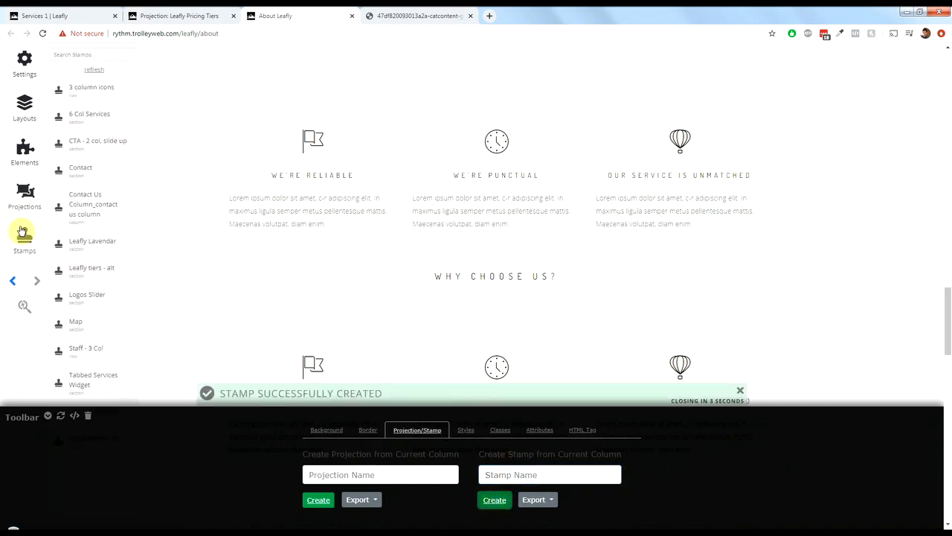
pyautogui.click(91, 70)
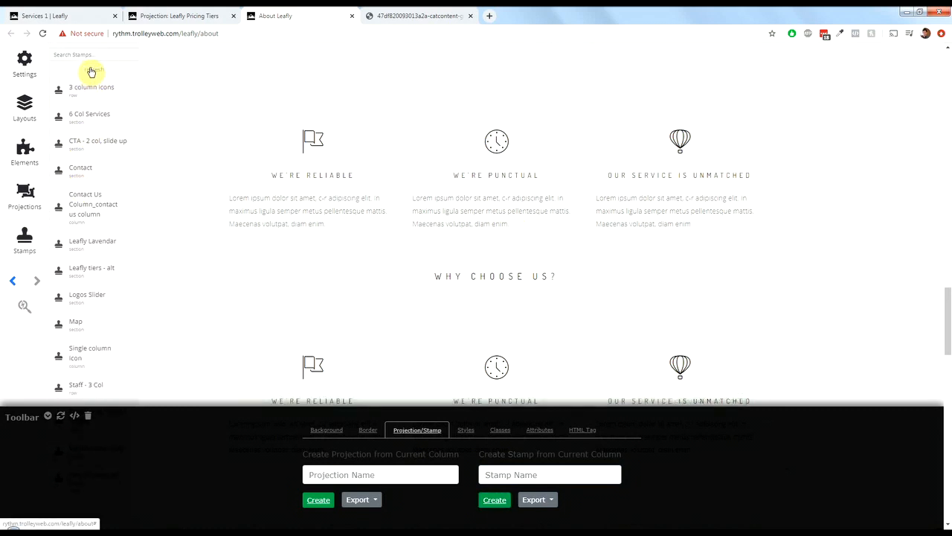
pyautogui.click(85, 54)
pyautogui.write('sin')
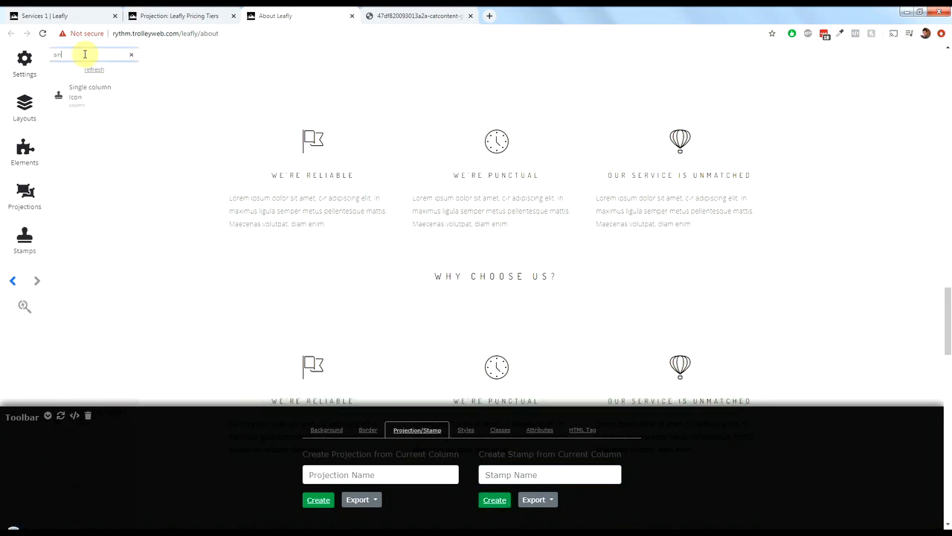
pyautogui.moveTo(79, 92); pyautogui.dragTo(450, 156)
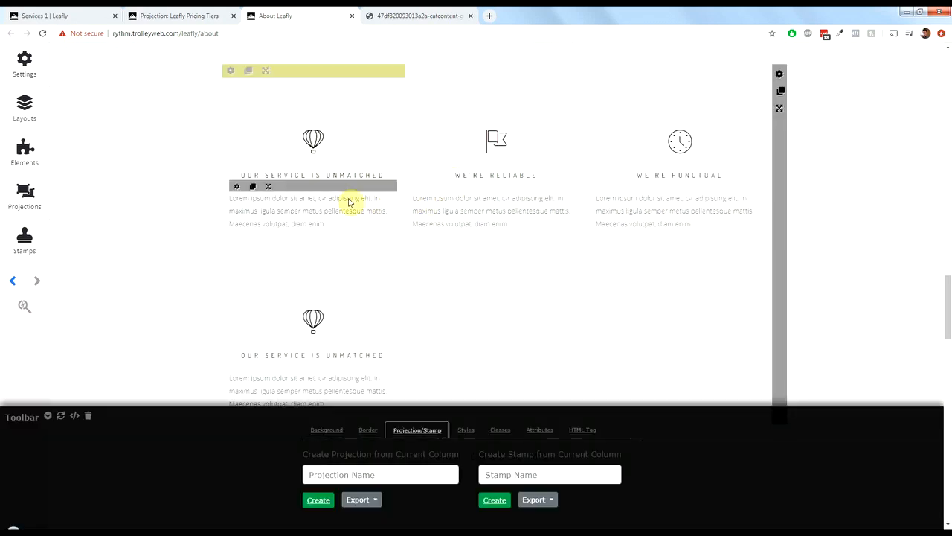
pyautogui.click(320, 175)
pyautogui.click(193, 232)
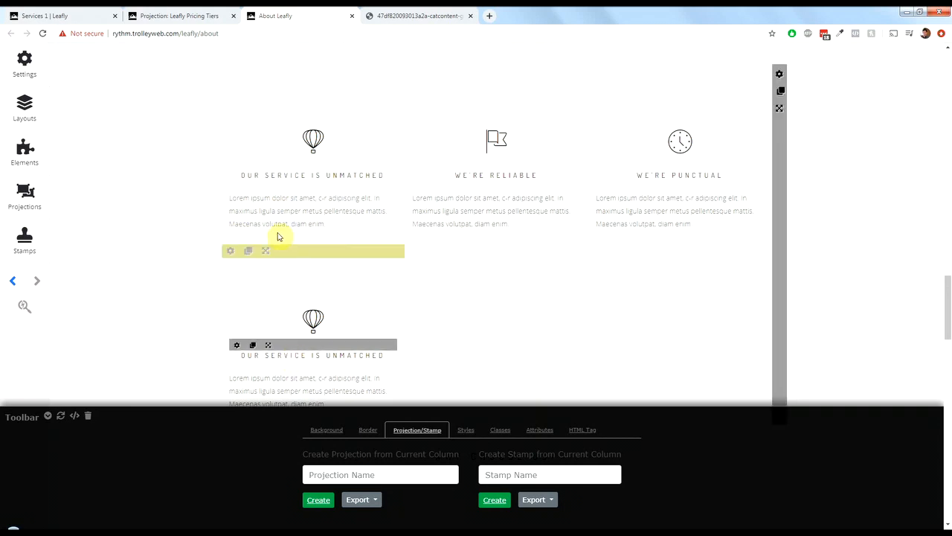
pyautogui.click(24, 413)
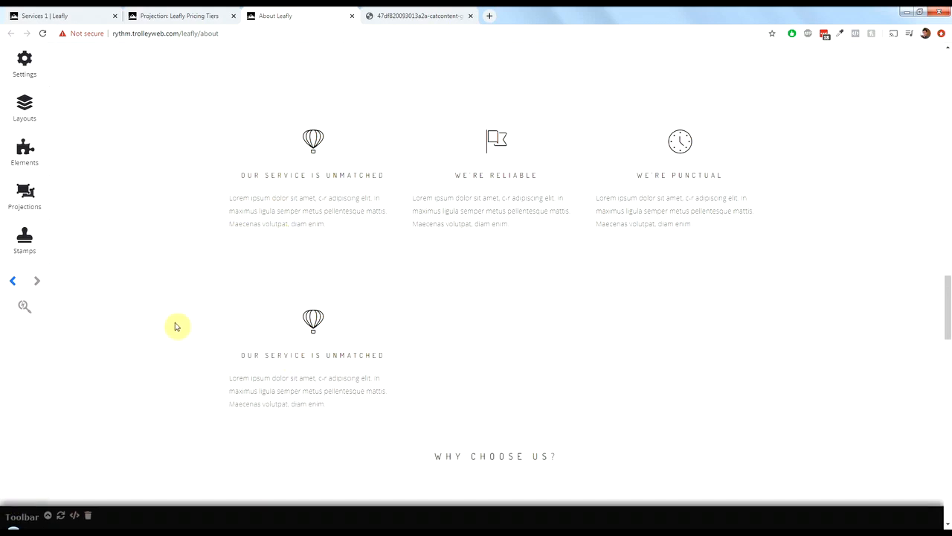